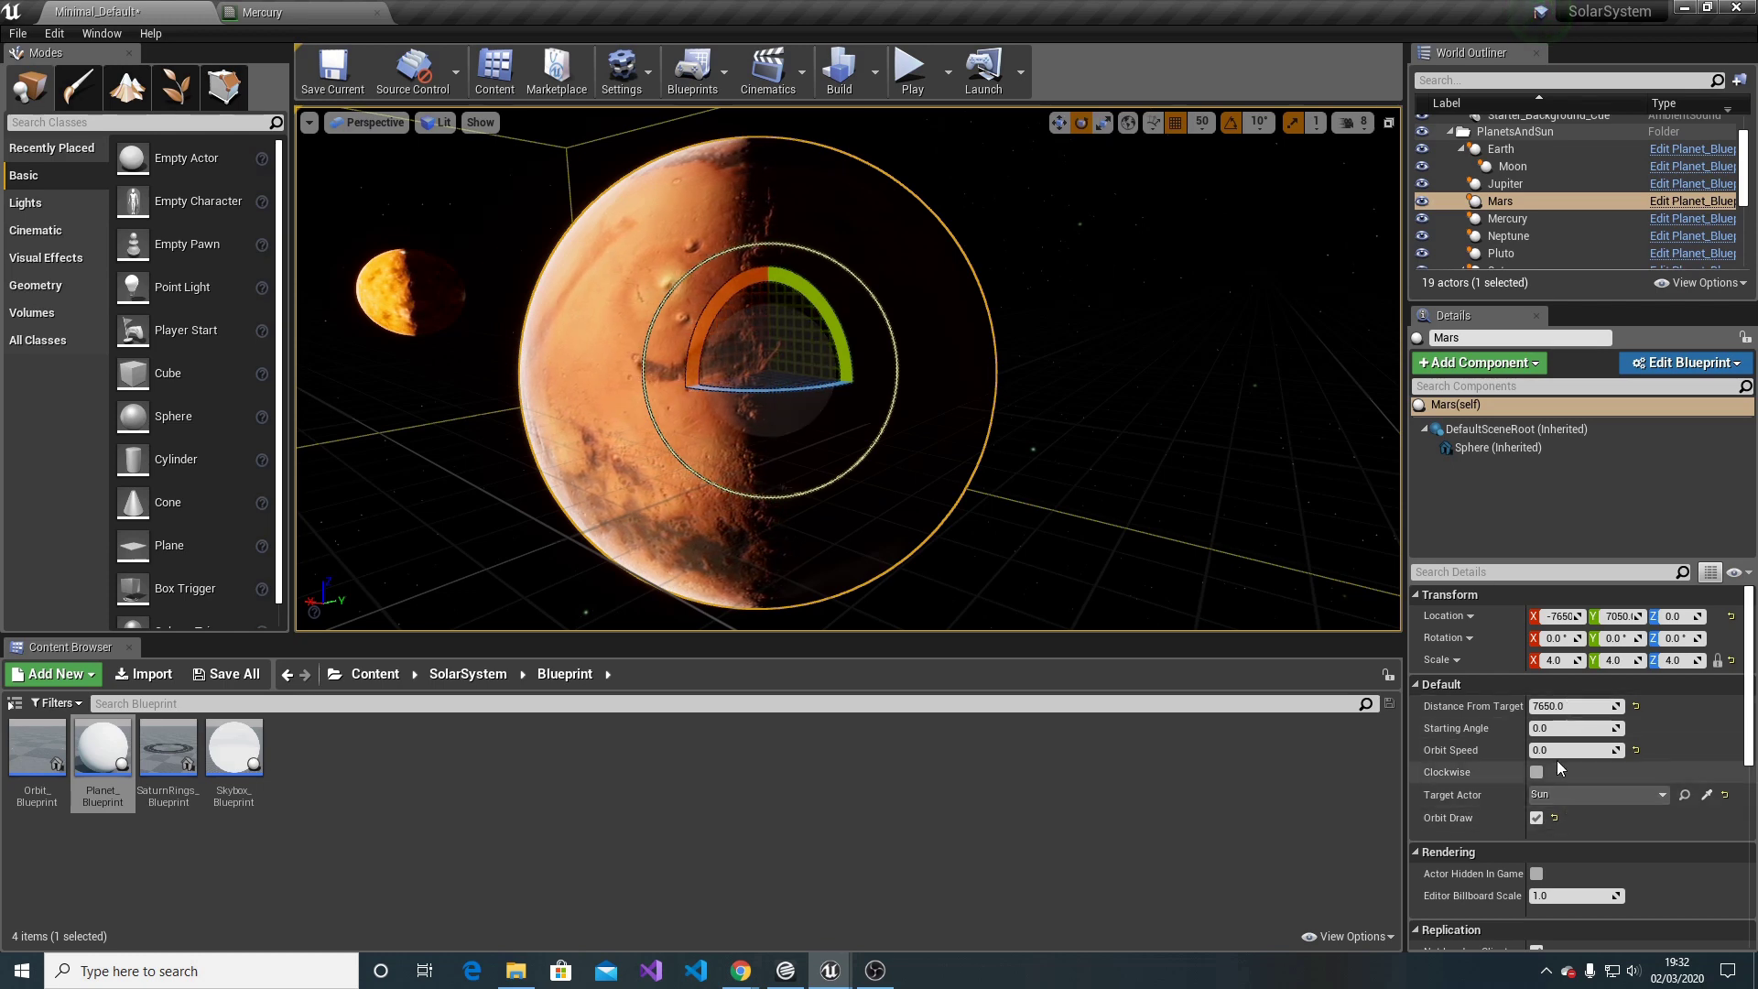
pyautogui.moveTo(1492, 708)
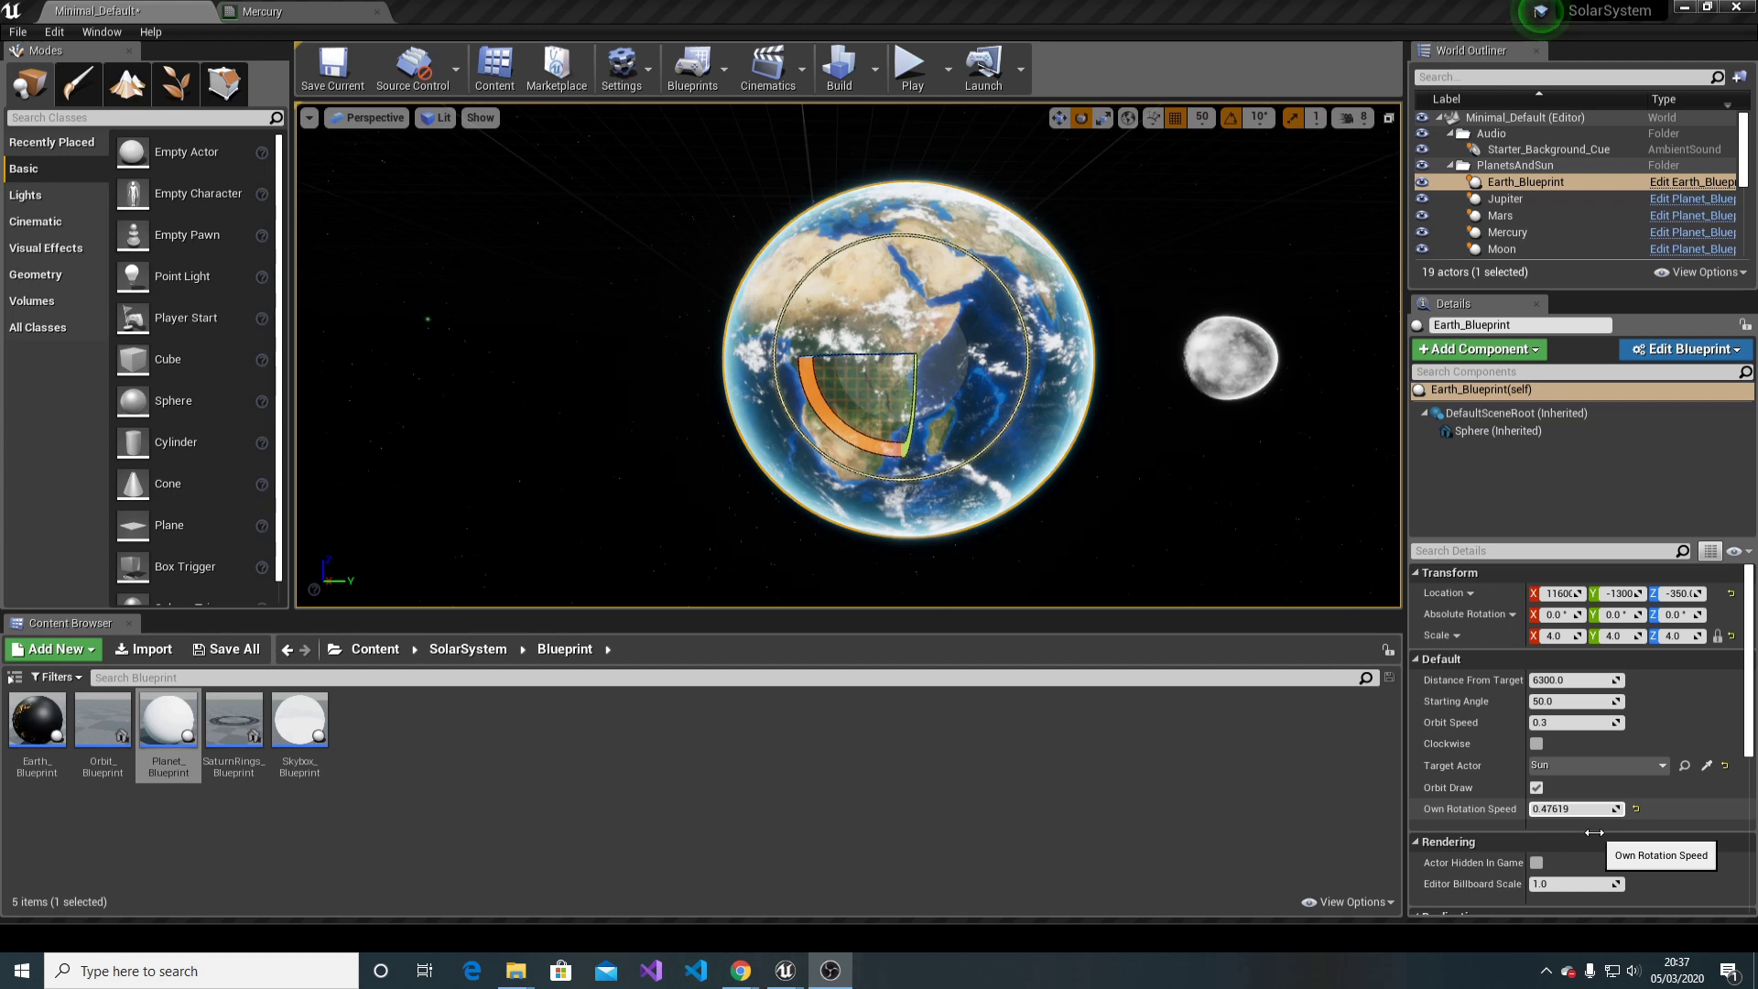
pyautogui.hotkey('alt', 'p')
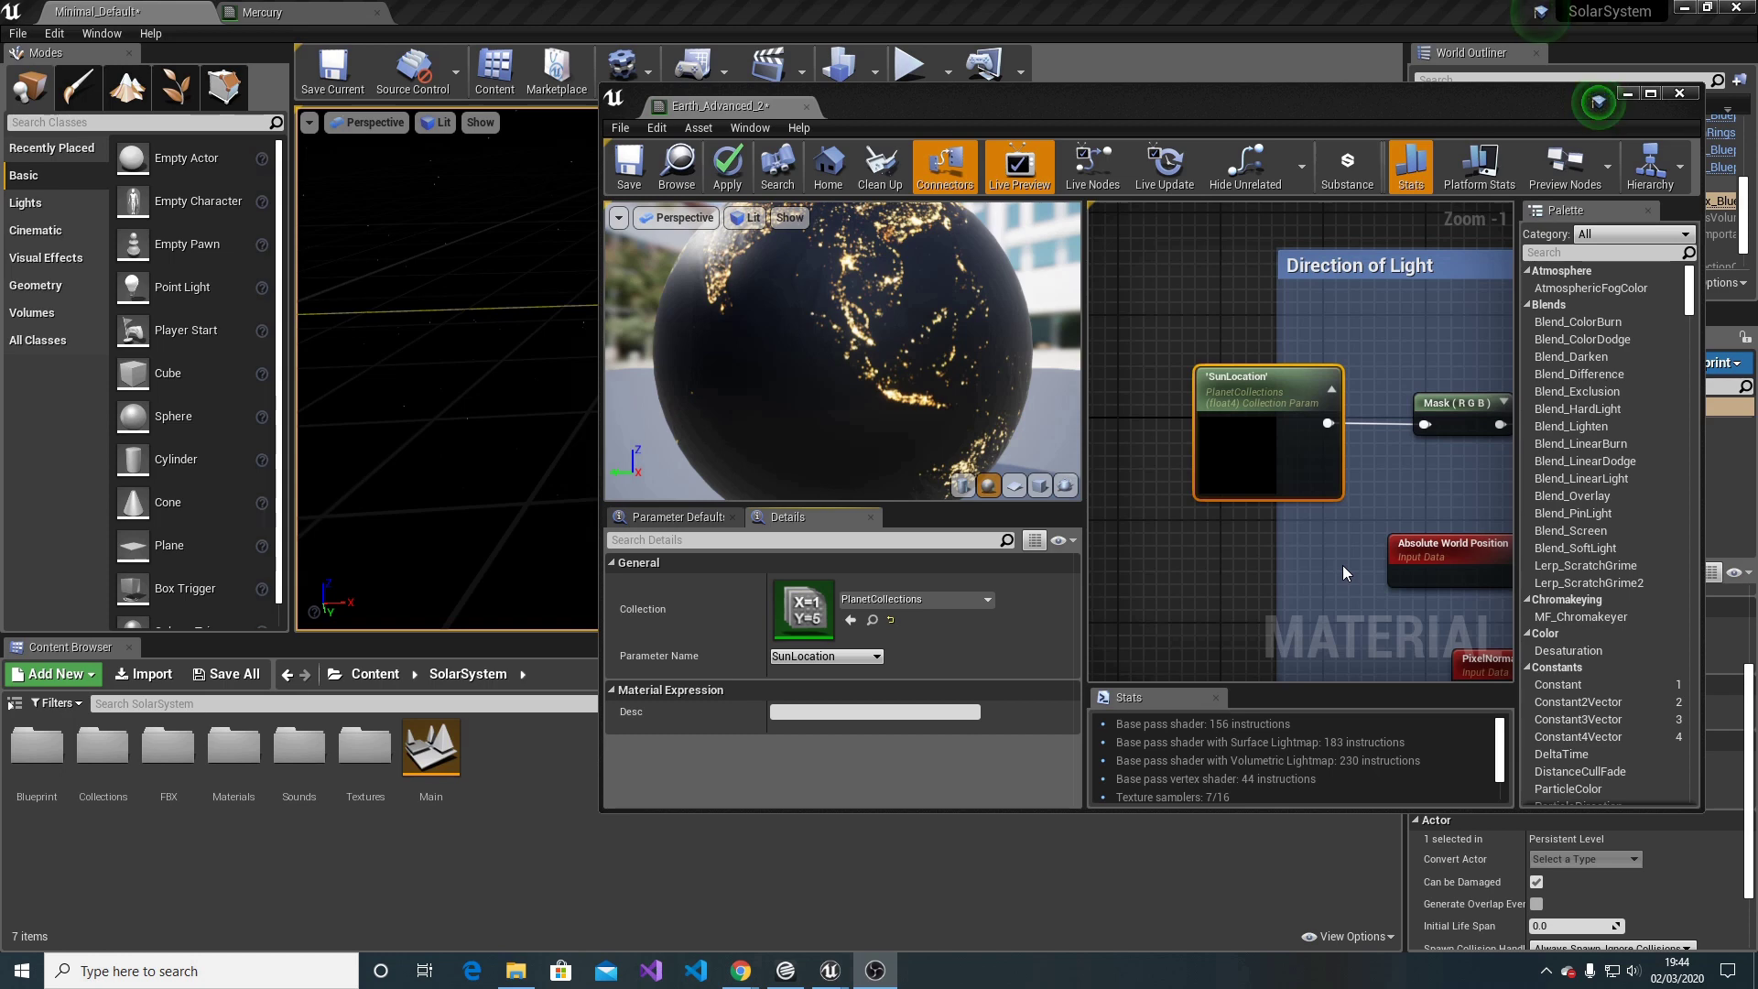
# Bring the Earth into view in the level and place the Earth material editor beside it with its parameter area accessible
pyautogui.moveTo(1039, 92); pyautogui.dragTo(1627, 187)
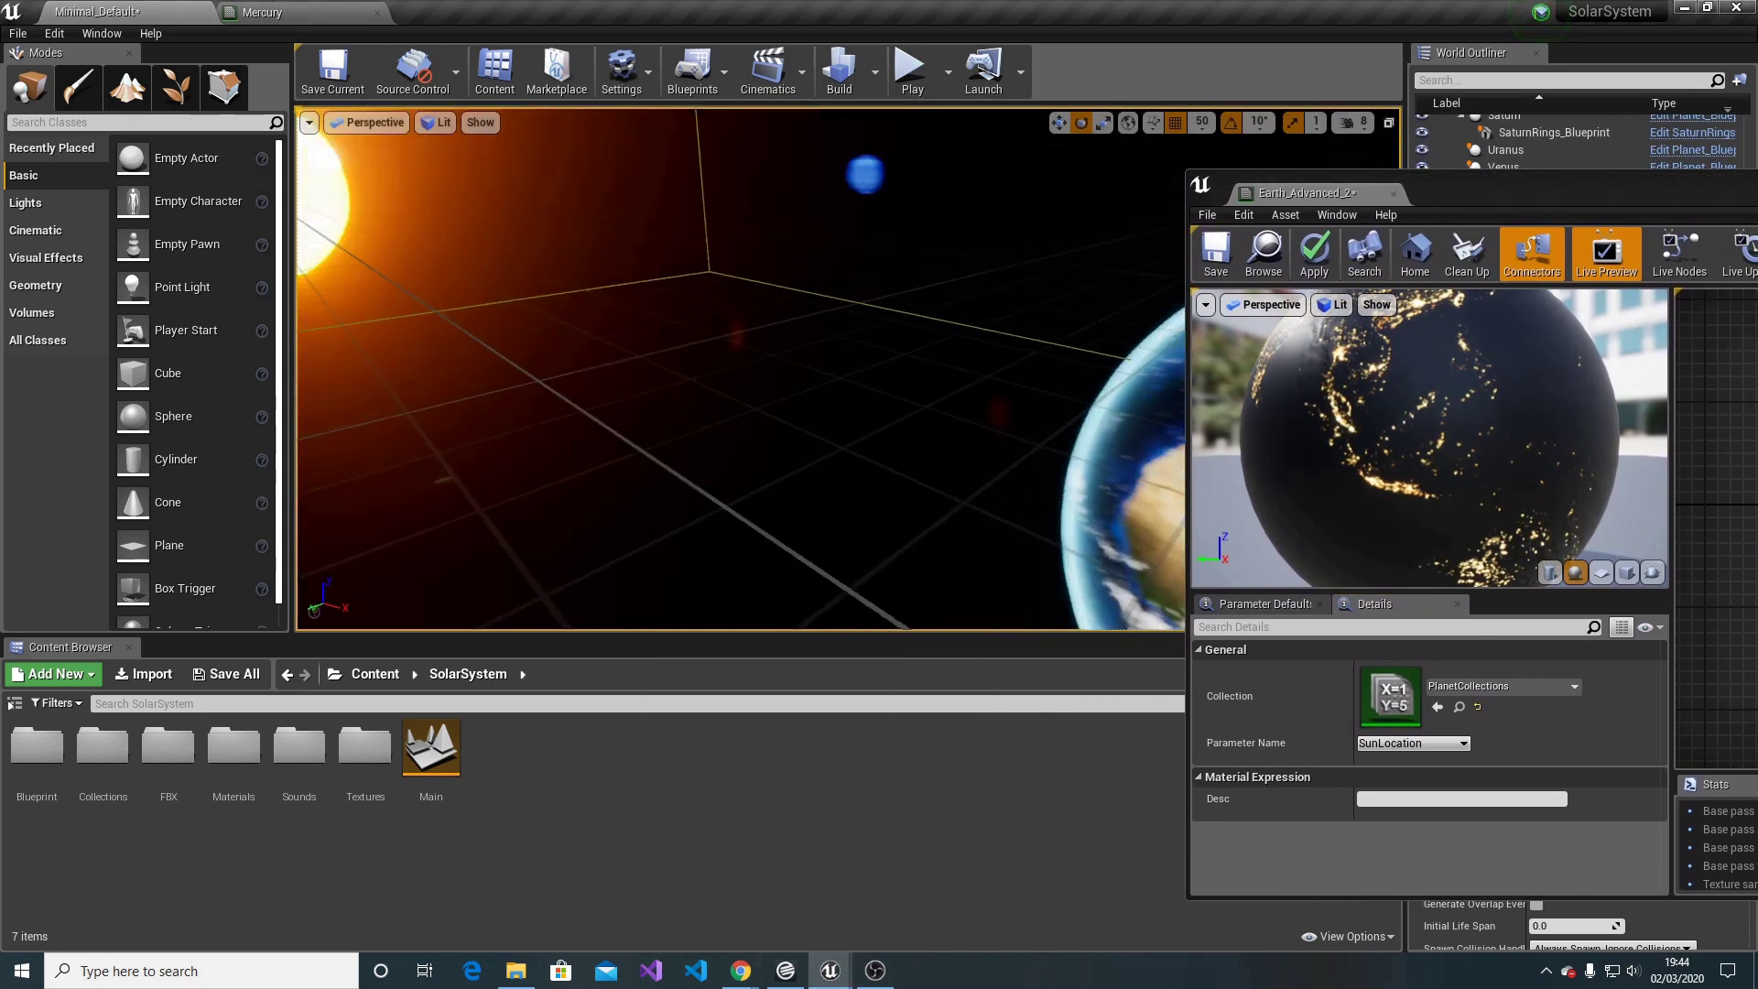
pyautogui.moveTo(720, 263); pyautogui.dragTo(852, 262, button='right')
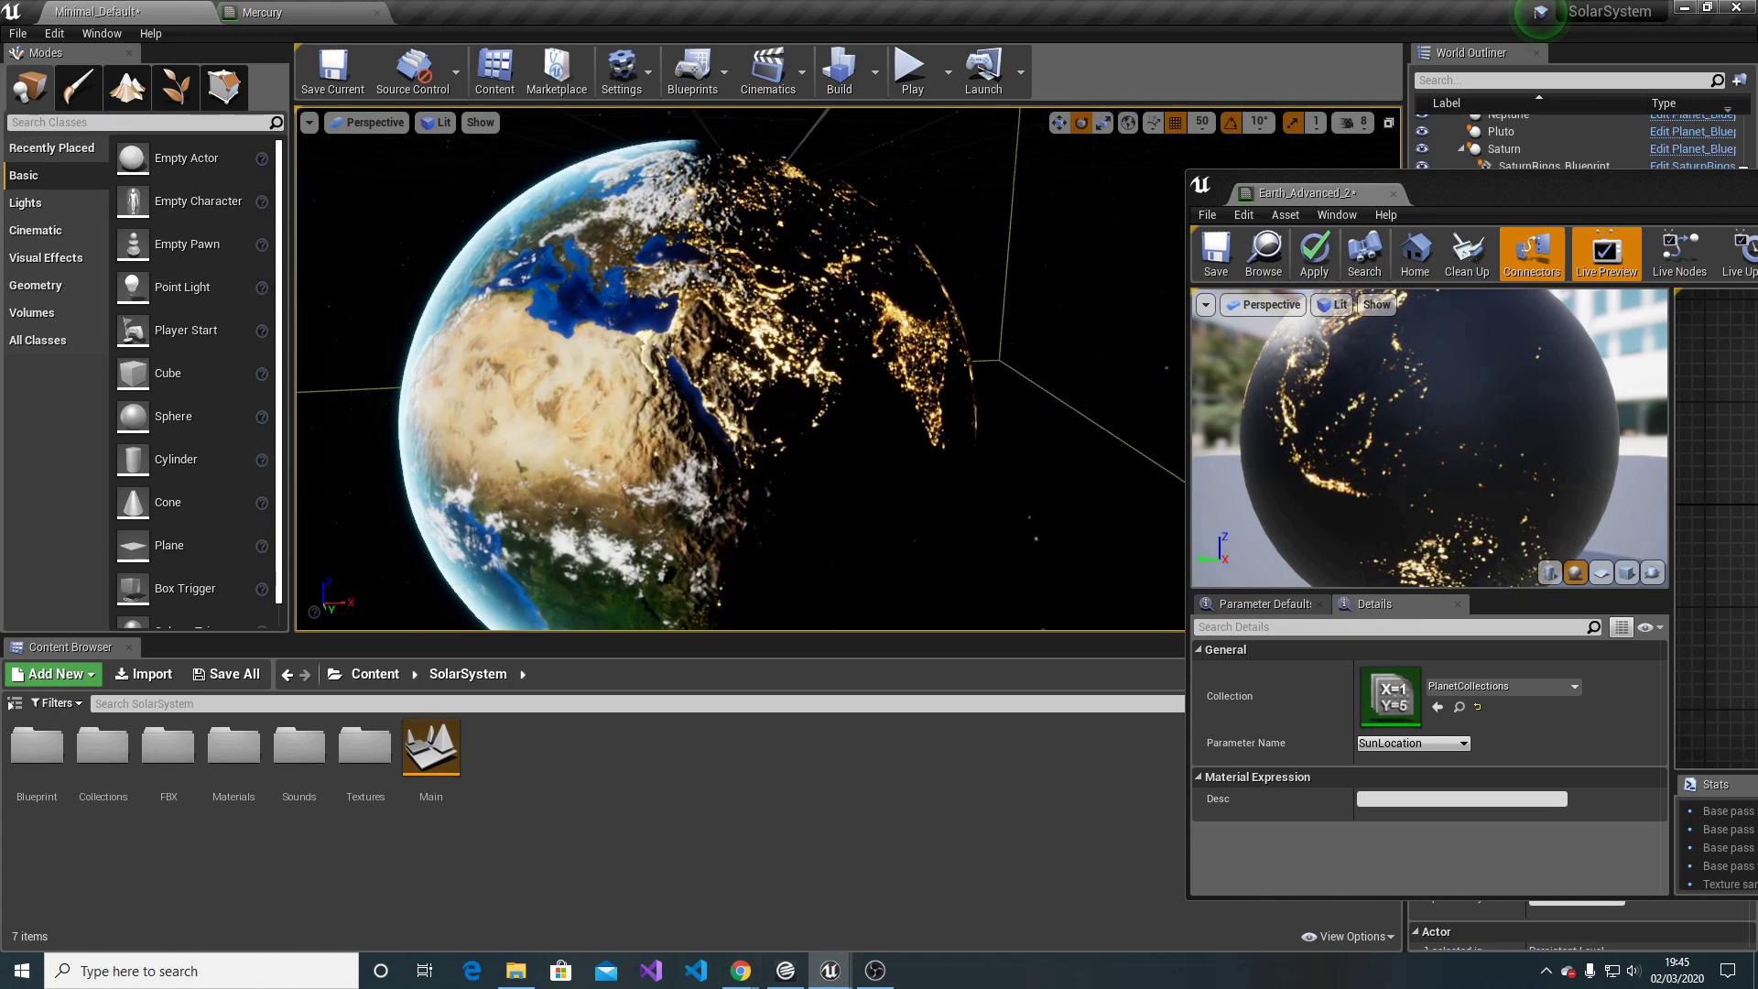
pyautogui.moveTo(1536, 185); pyautogui.dragTo(1406, 167)
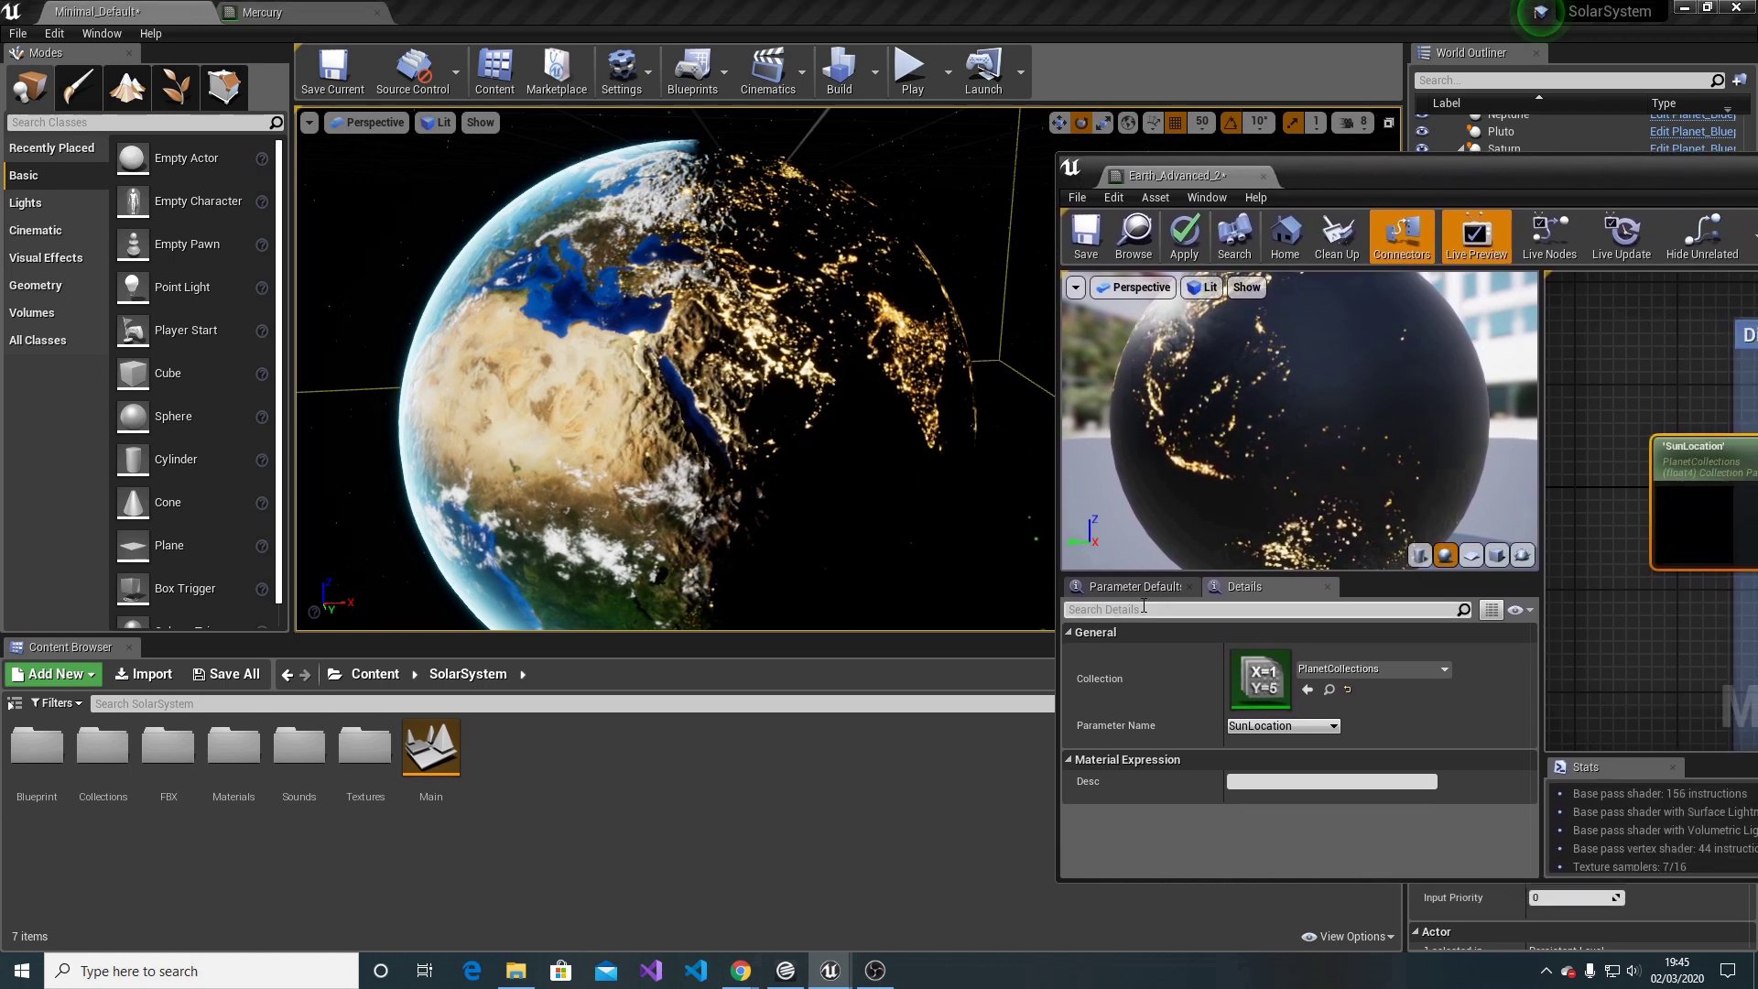
# Try a violet Atmosphere Color in the Earth material's parameter defaults, and return it to light blue at about hue 200, saturation 0.73
pyautogui.click(1155, 588)
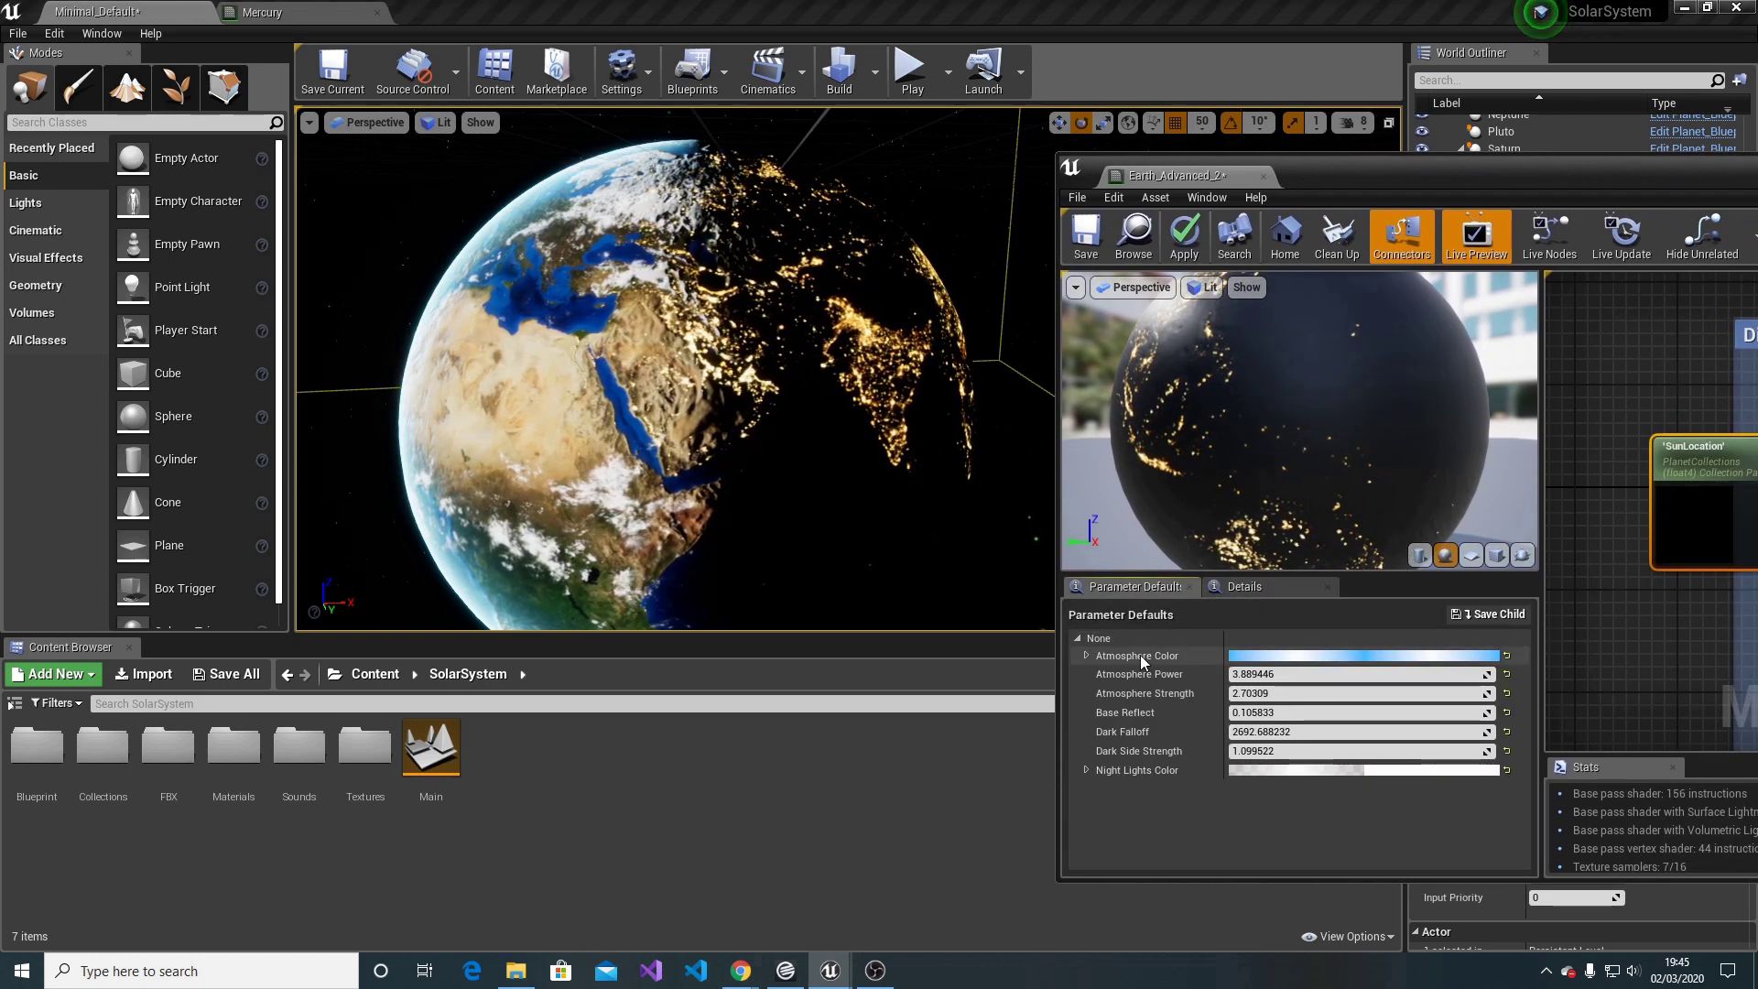
pyautogui.click(1285, 655)
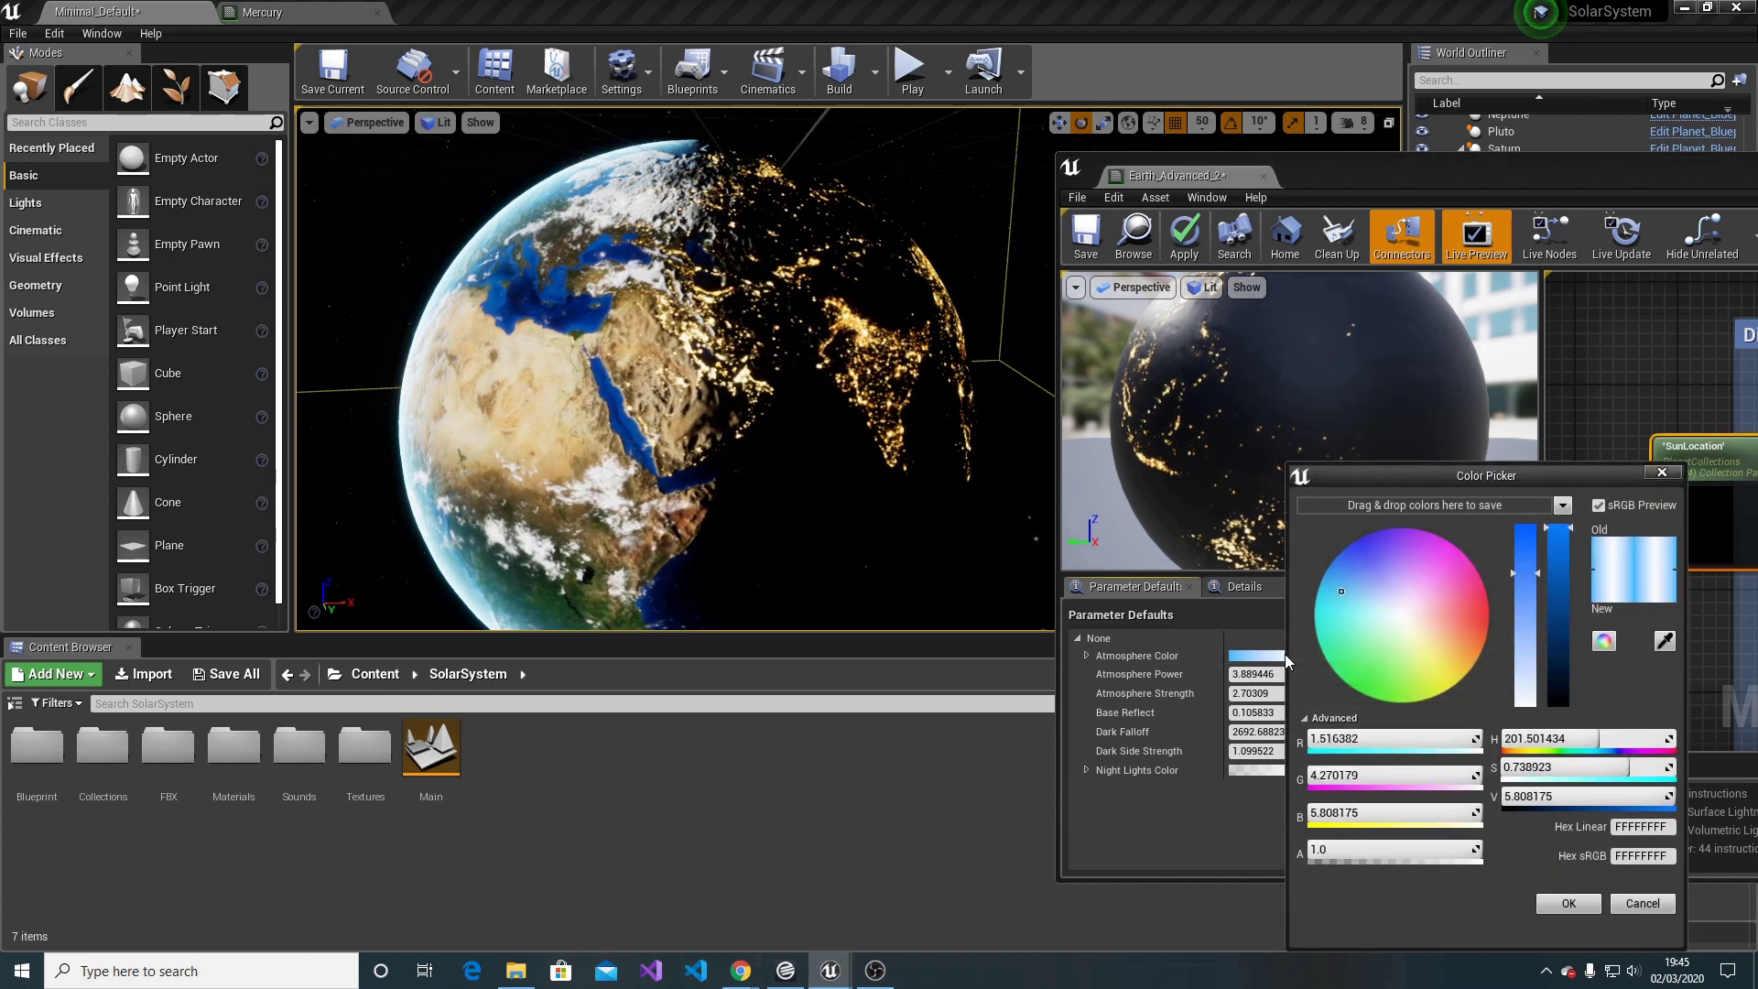
pyautogui.click(1403, 545)
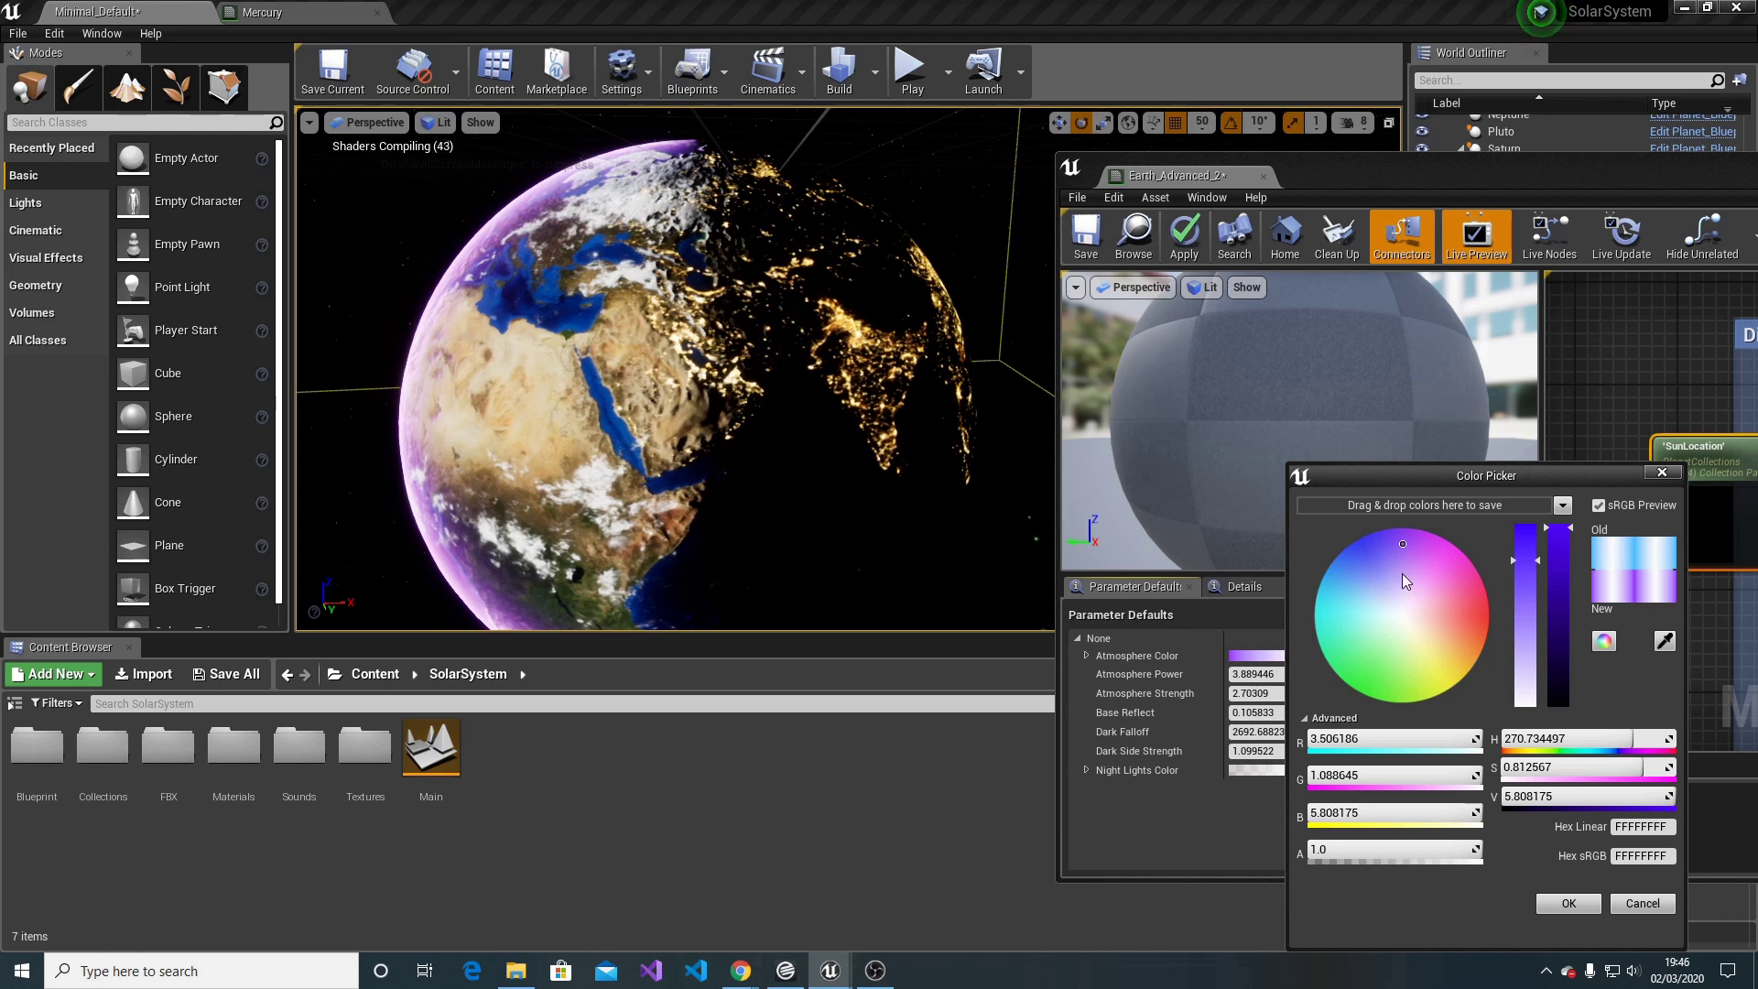
pyautogui.moveTo(1397, 570); pyautogui.dragTo(1342, 593)
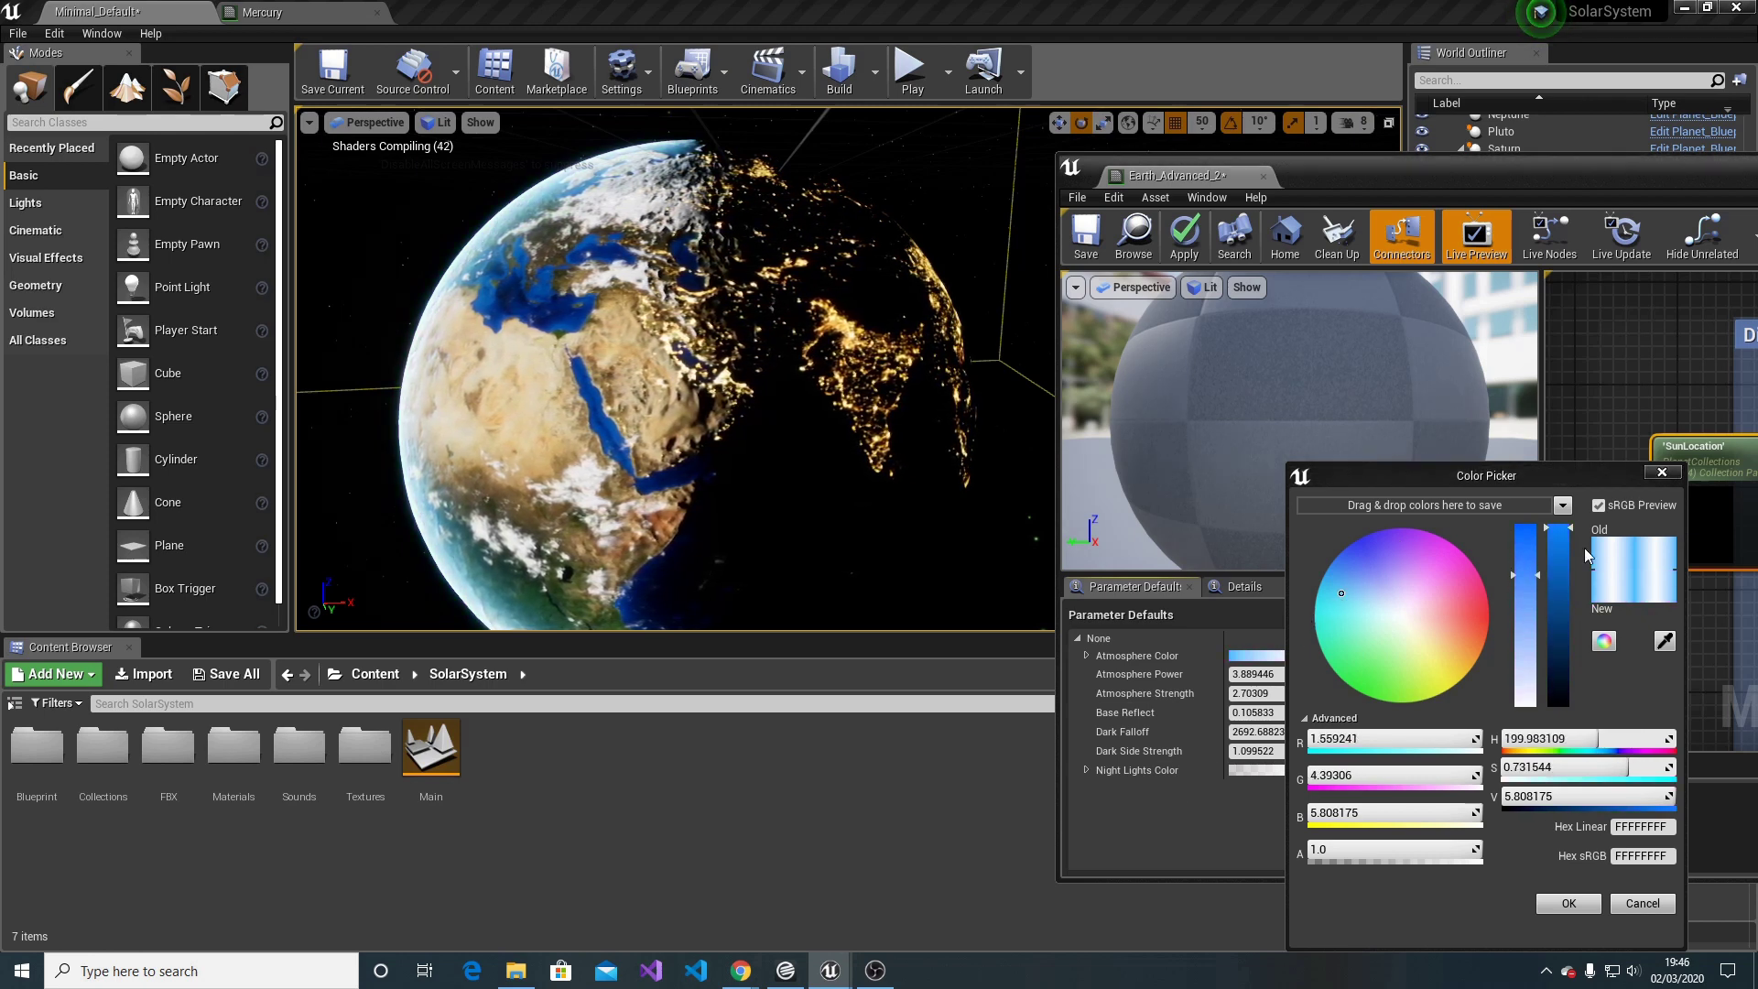
pyautogui.click(1663, 471)
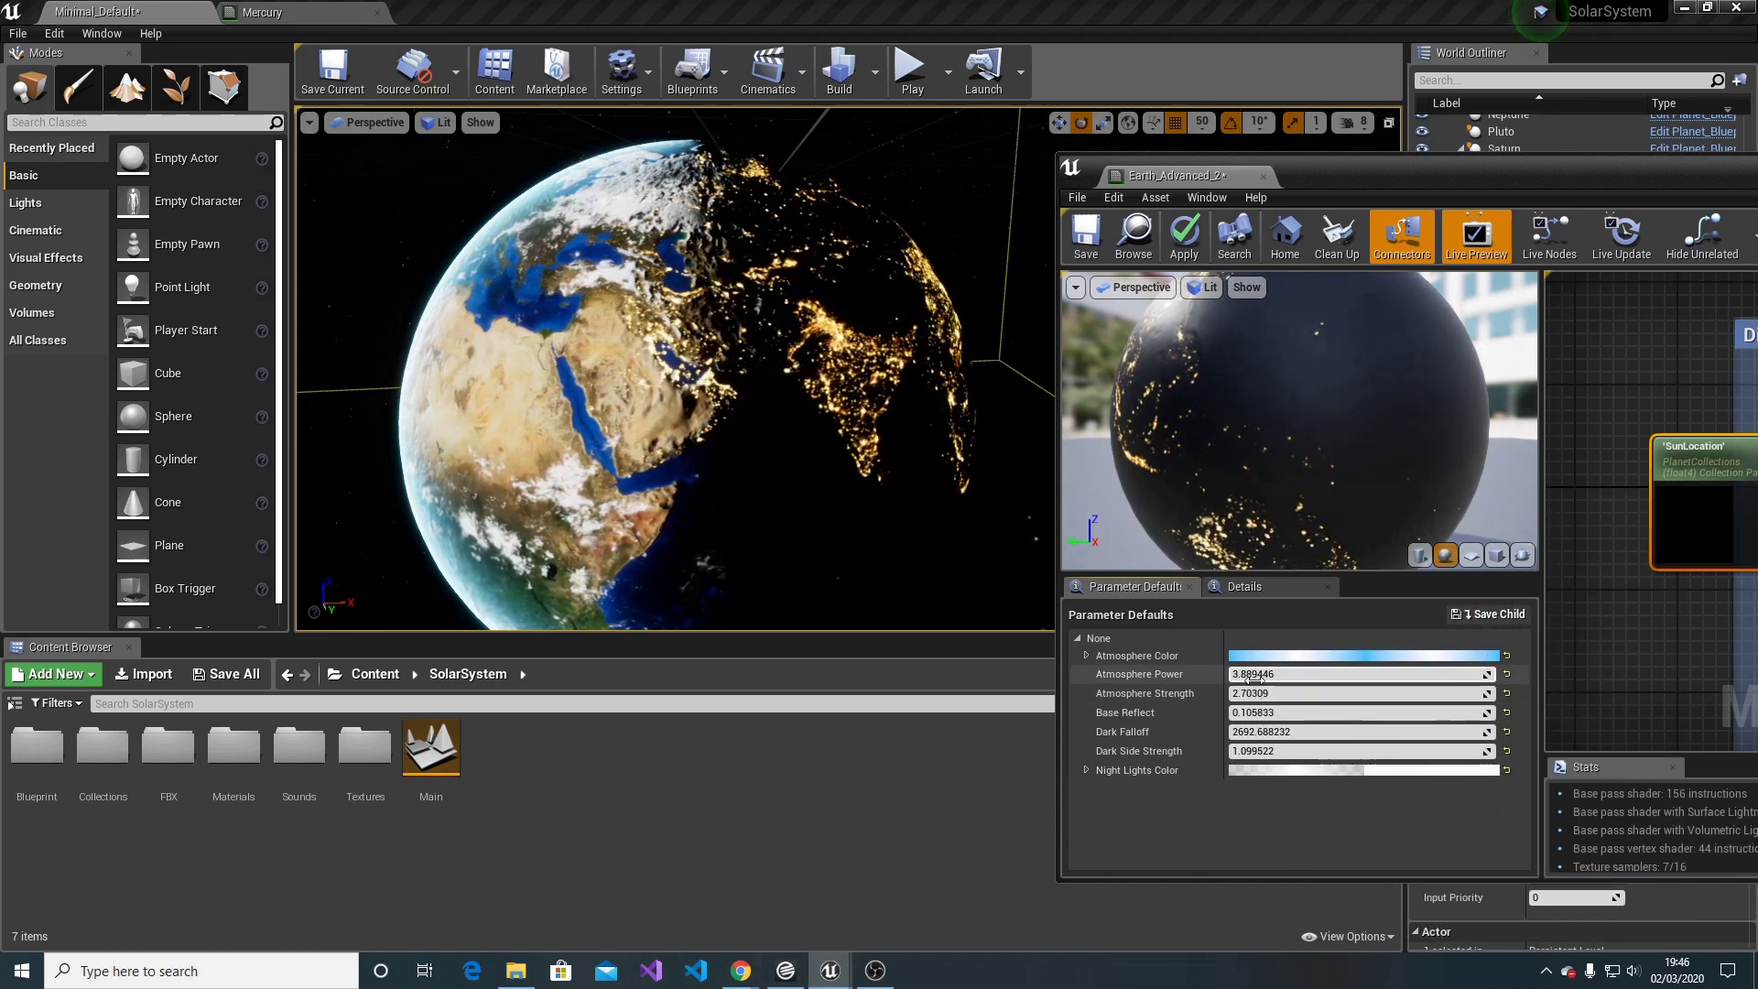
# Set the Earth's Atmosphere Power to 4.836828, Atmosphere Strength to 3.32816, Base Reflect to 0.314612, Dark Falloff to 4308.640137 and Dark Side Strength to 0.979659
pyautogui.moveTo(1273, 675); pyautogui.dragTo(1375, 675)
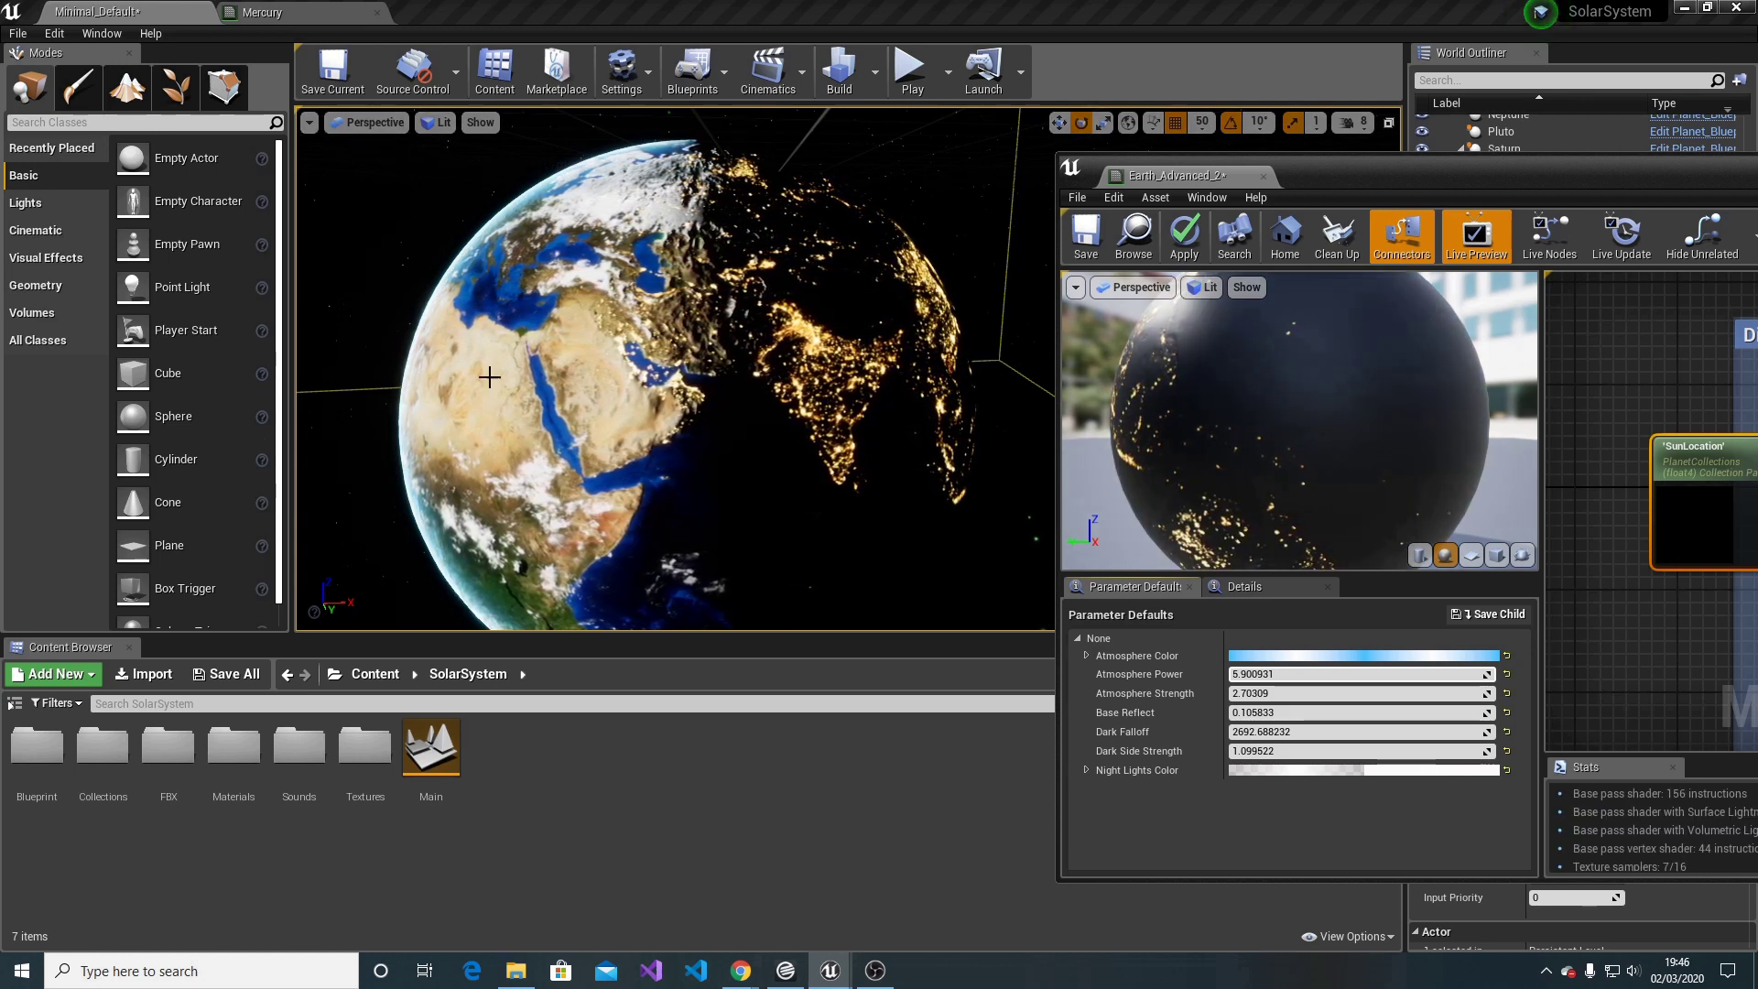
pyautogui.moveTo(1356, 693)
pyautogui.mouseDown()
pyautogui.moveTo(1383, 694)
pyautogui.moveTo(1328, 674)
pyautogui.mouseUp()
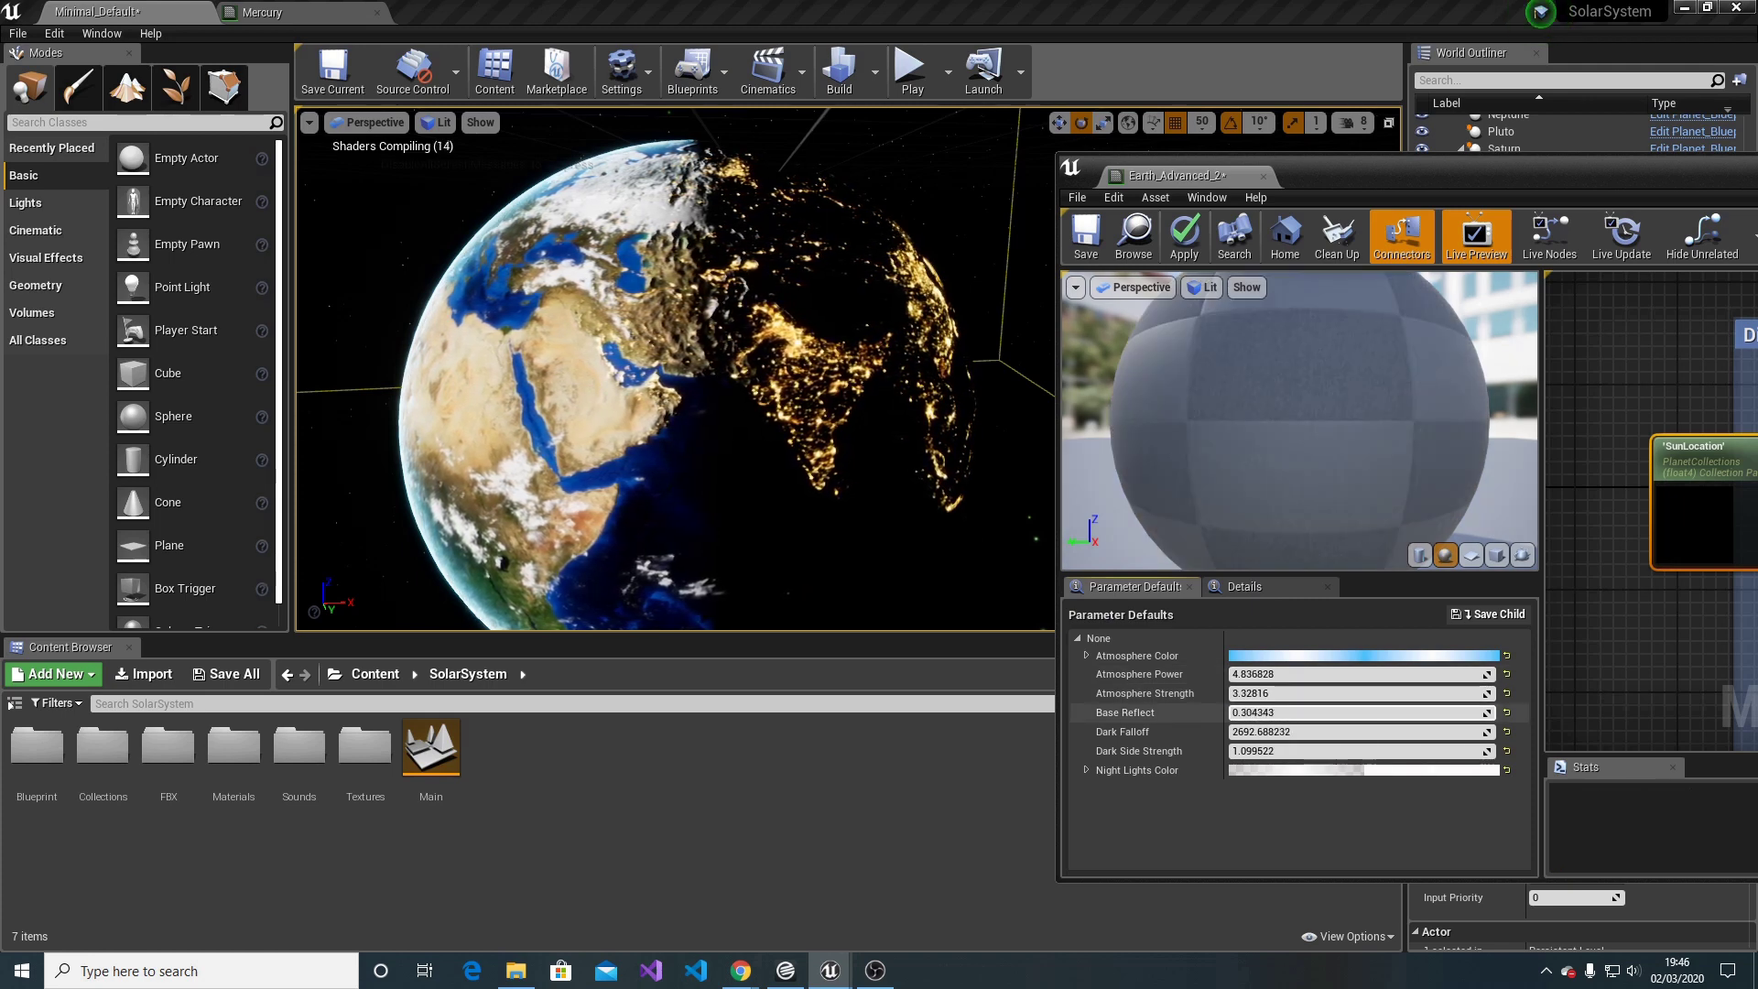
pyautogui.moveTo(1356, 712); pyautogui.dragTo(1391, 713)
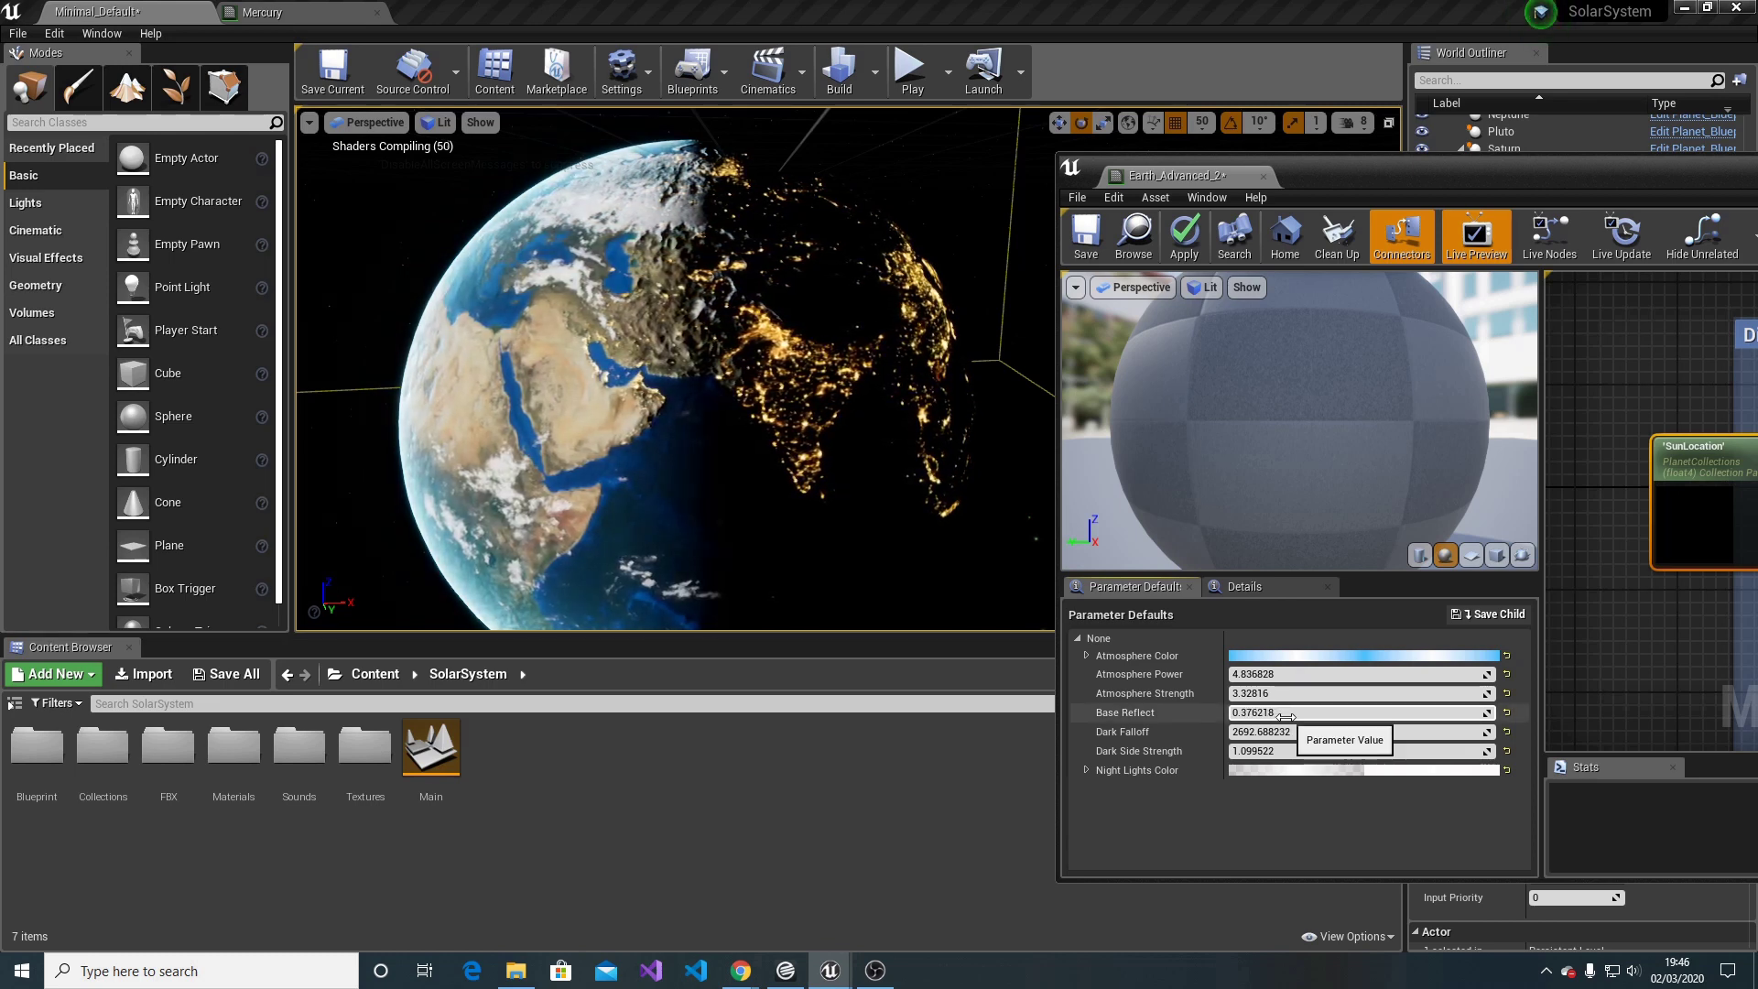
pyautogui.moveTo(1288, 717); pyautogui.dragTo(1273, 717)
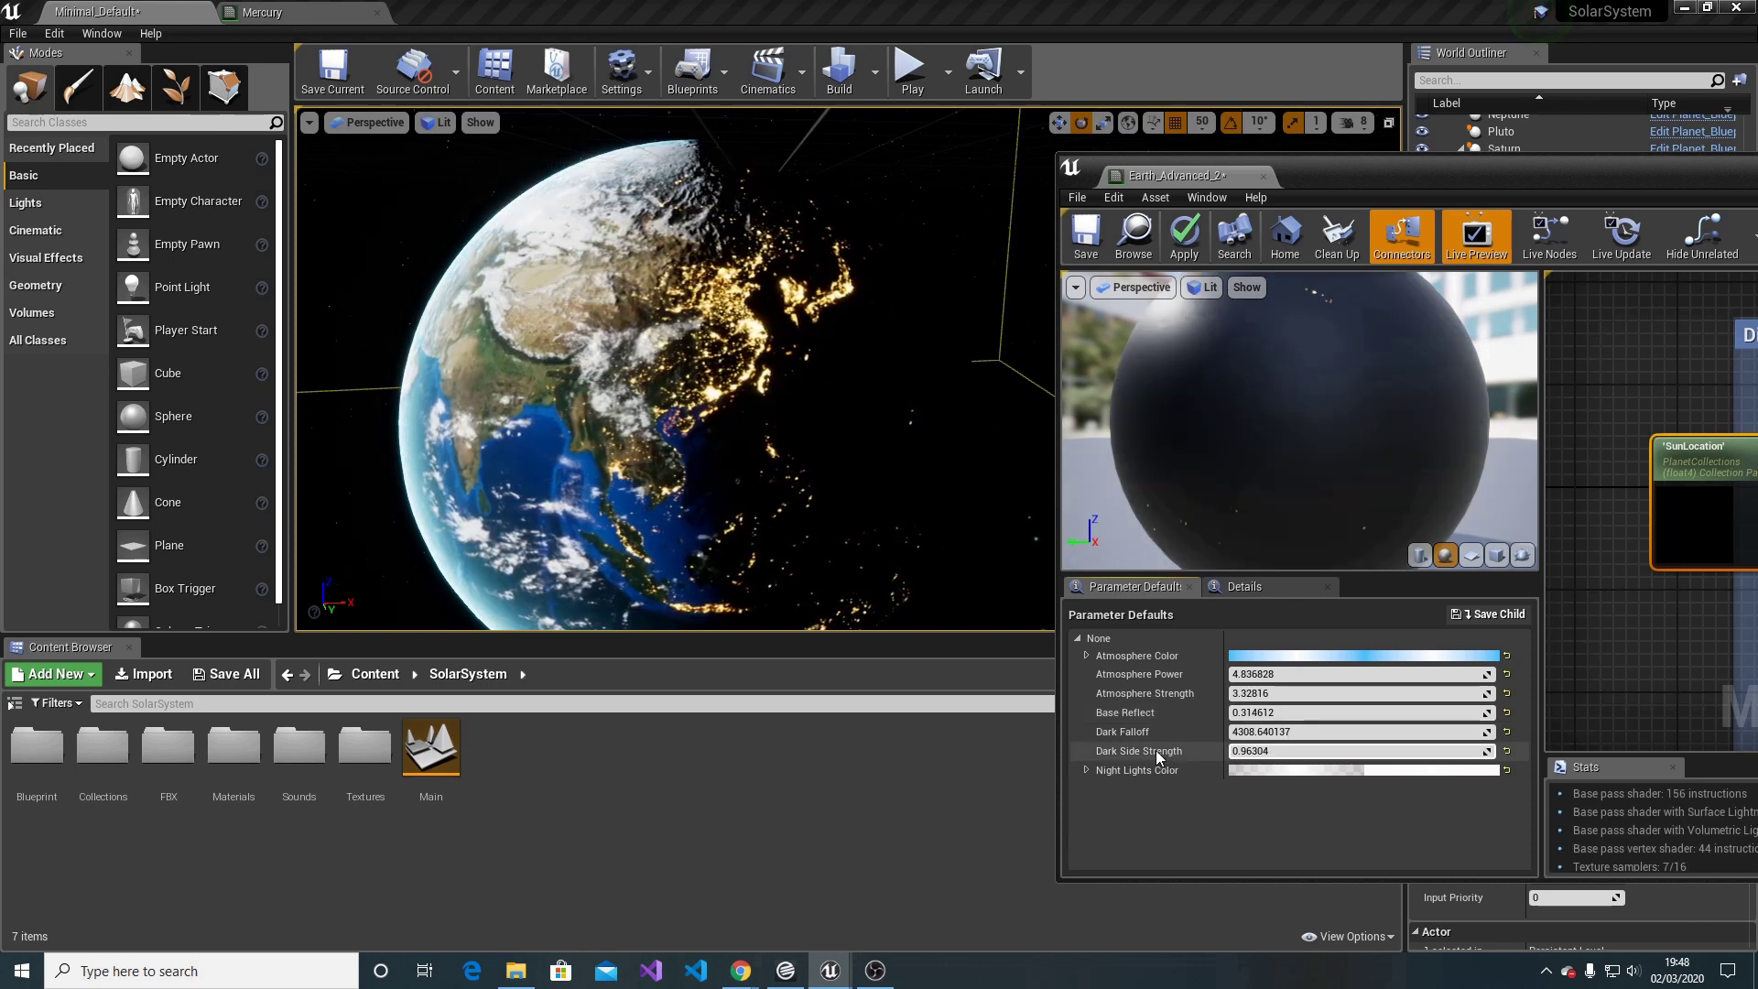
pyautogui.moveTo(1257, 751)
pyautogui.mouseDown()
pyautogui.moveTo(1300, 751)
pyautogui.moveTo(1271, 751)
pyautogui.mouseUp()
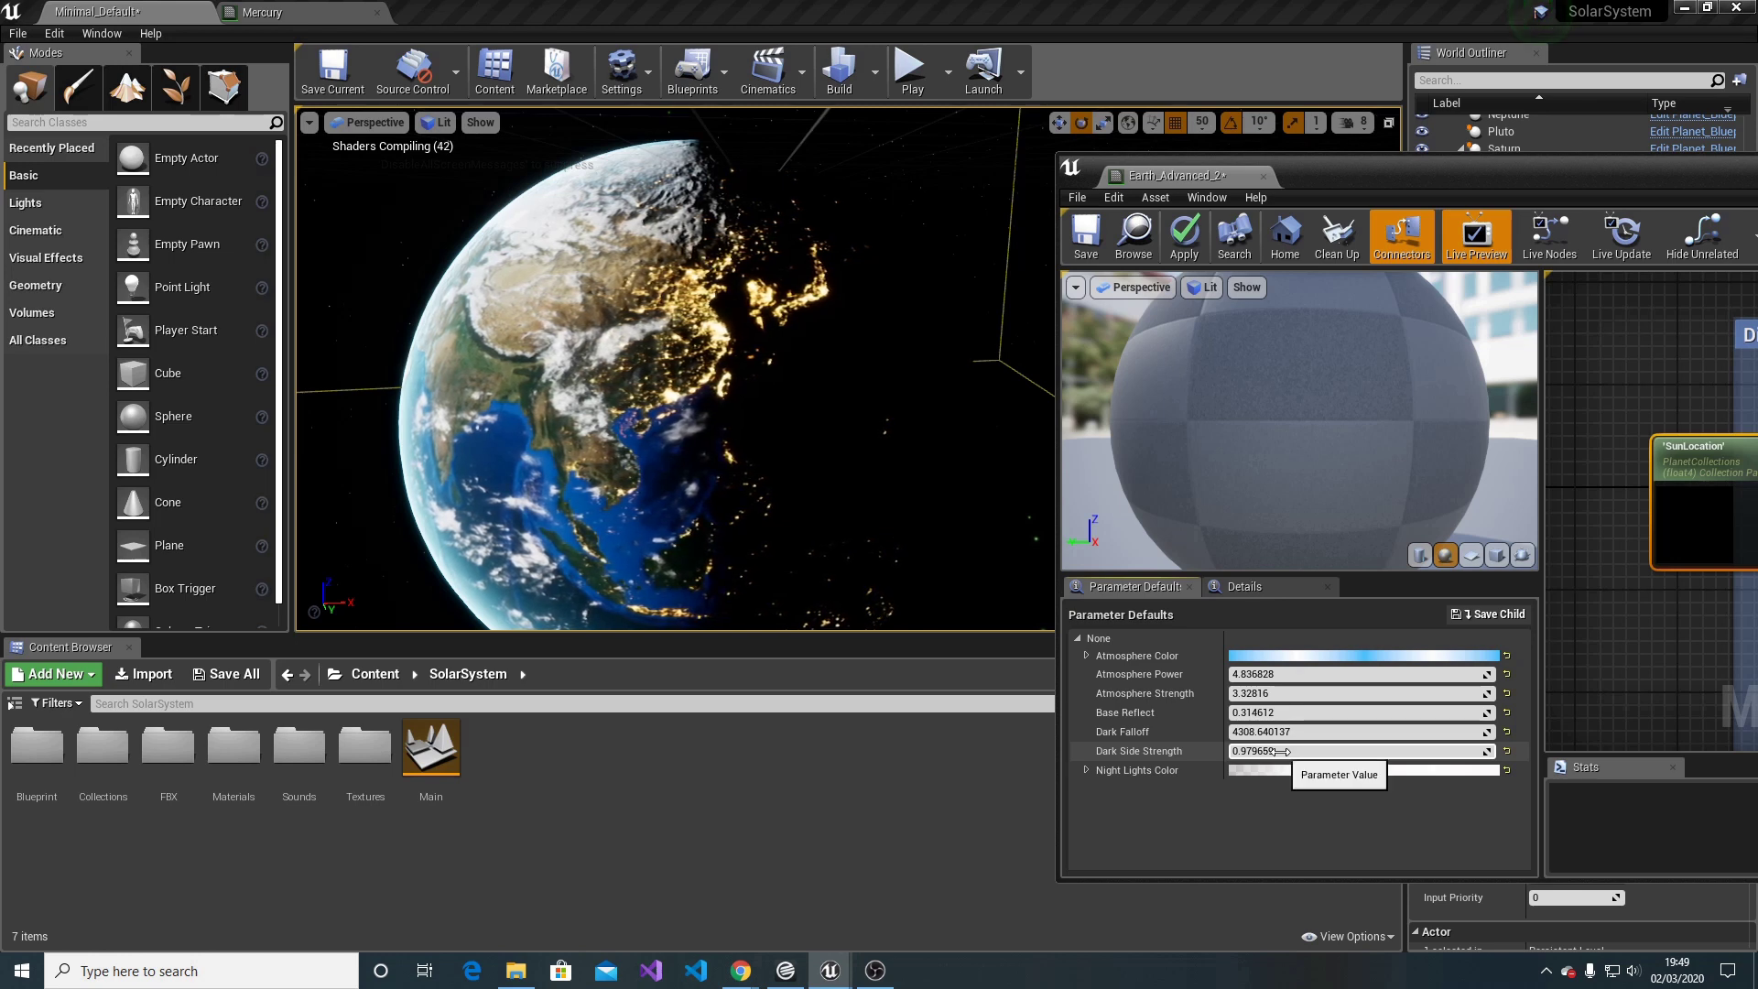
pyautogui.moveTo(1279, 752); pyautogui.dragTo(1279, 752)
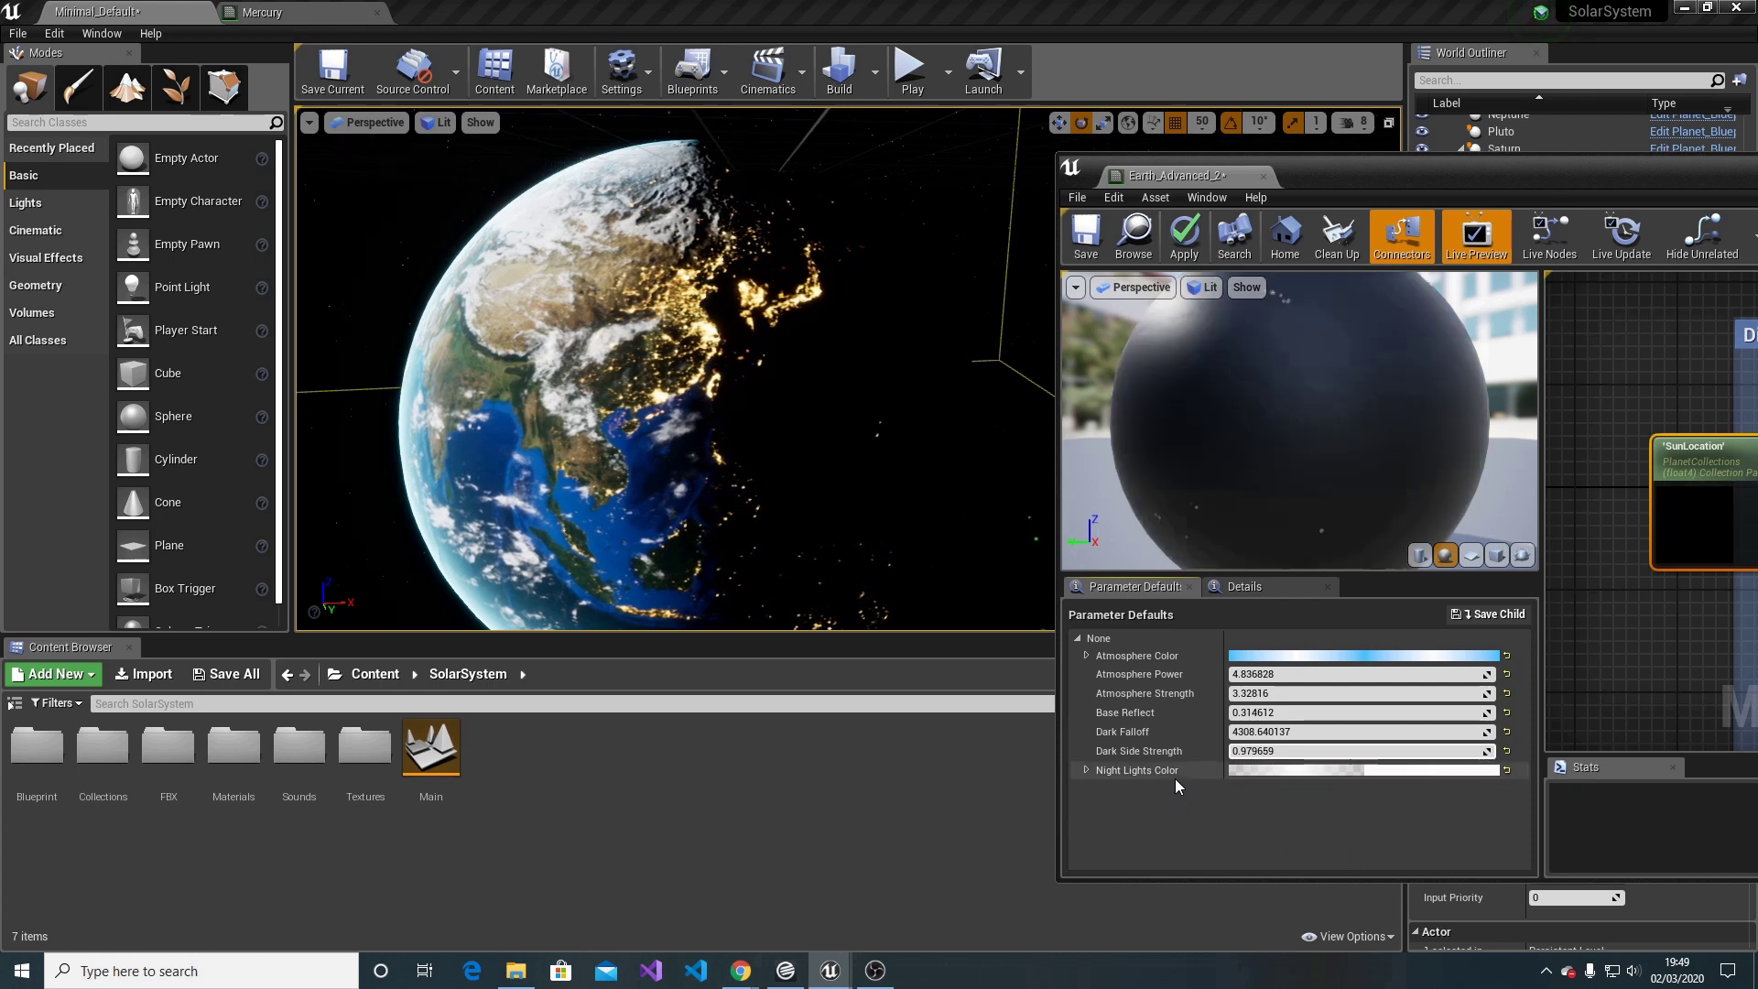
# Set the Earth material's Night Lights Color to a light orange with hue about 34.2 and saturation about 0.63
pyautogui.click(1331, 769)
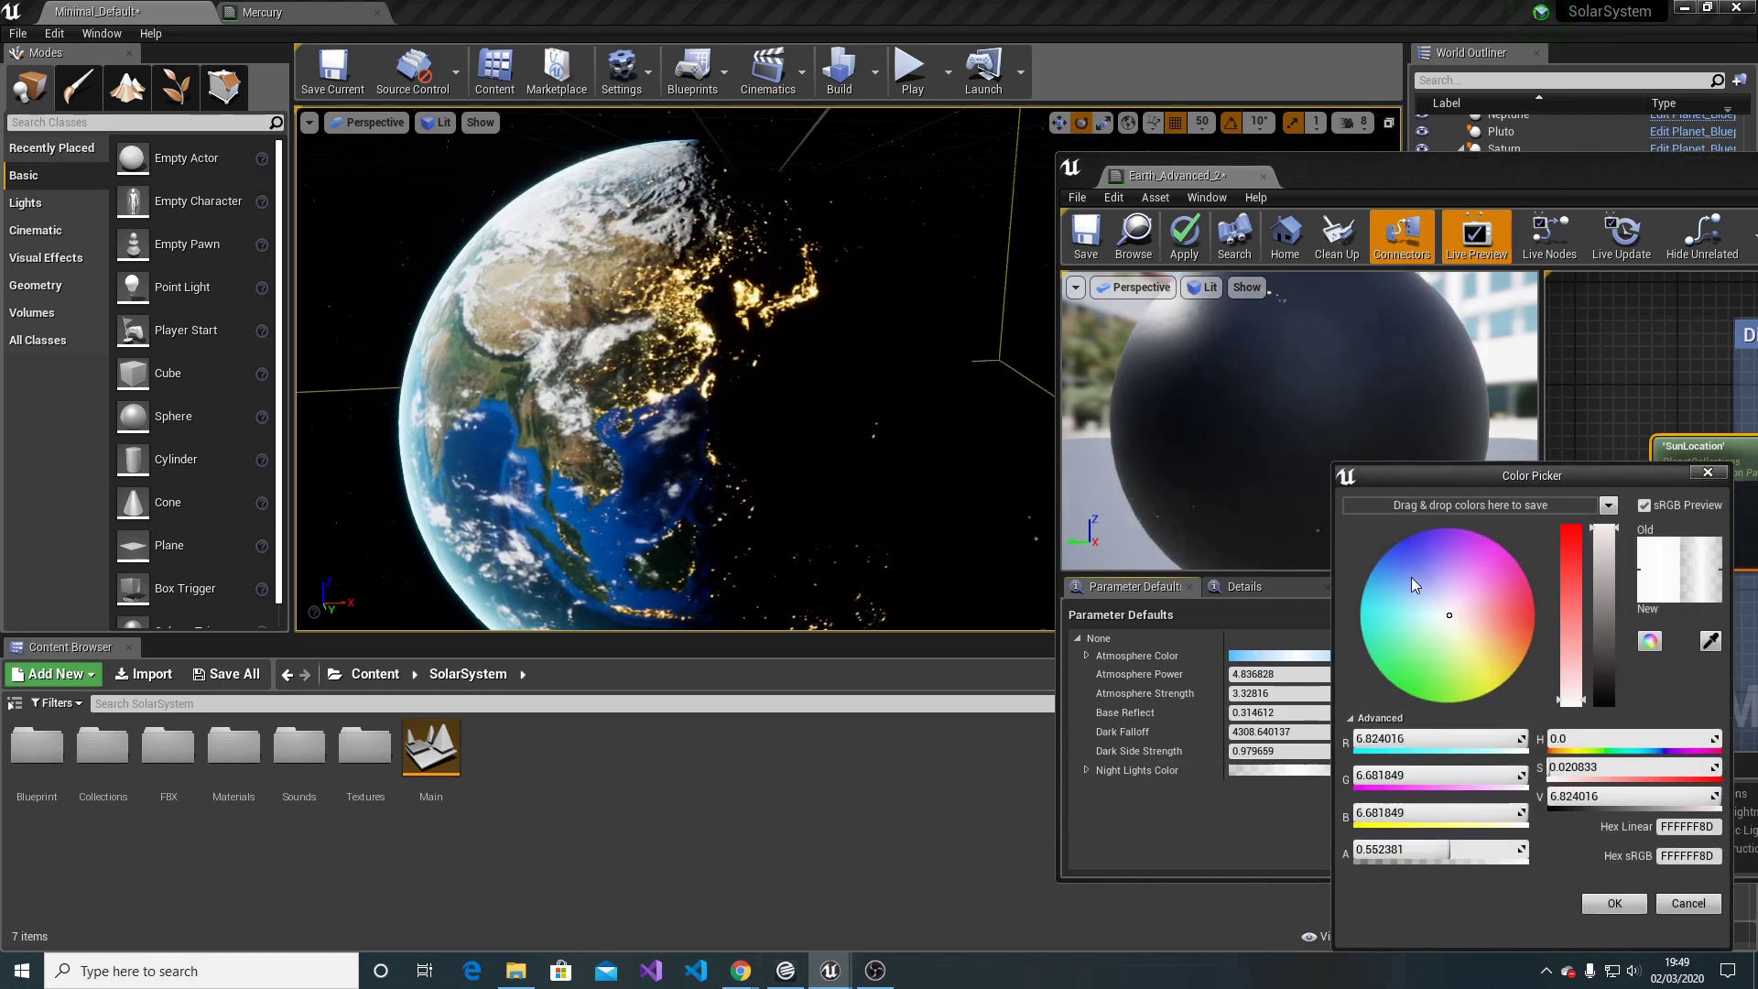
pyautogui.click(1391, 609)
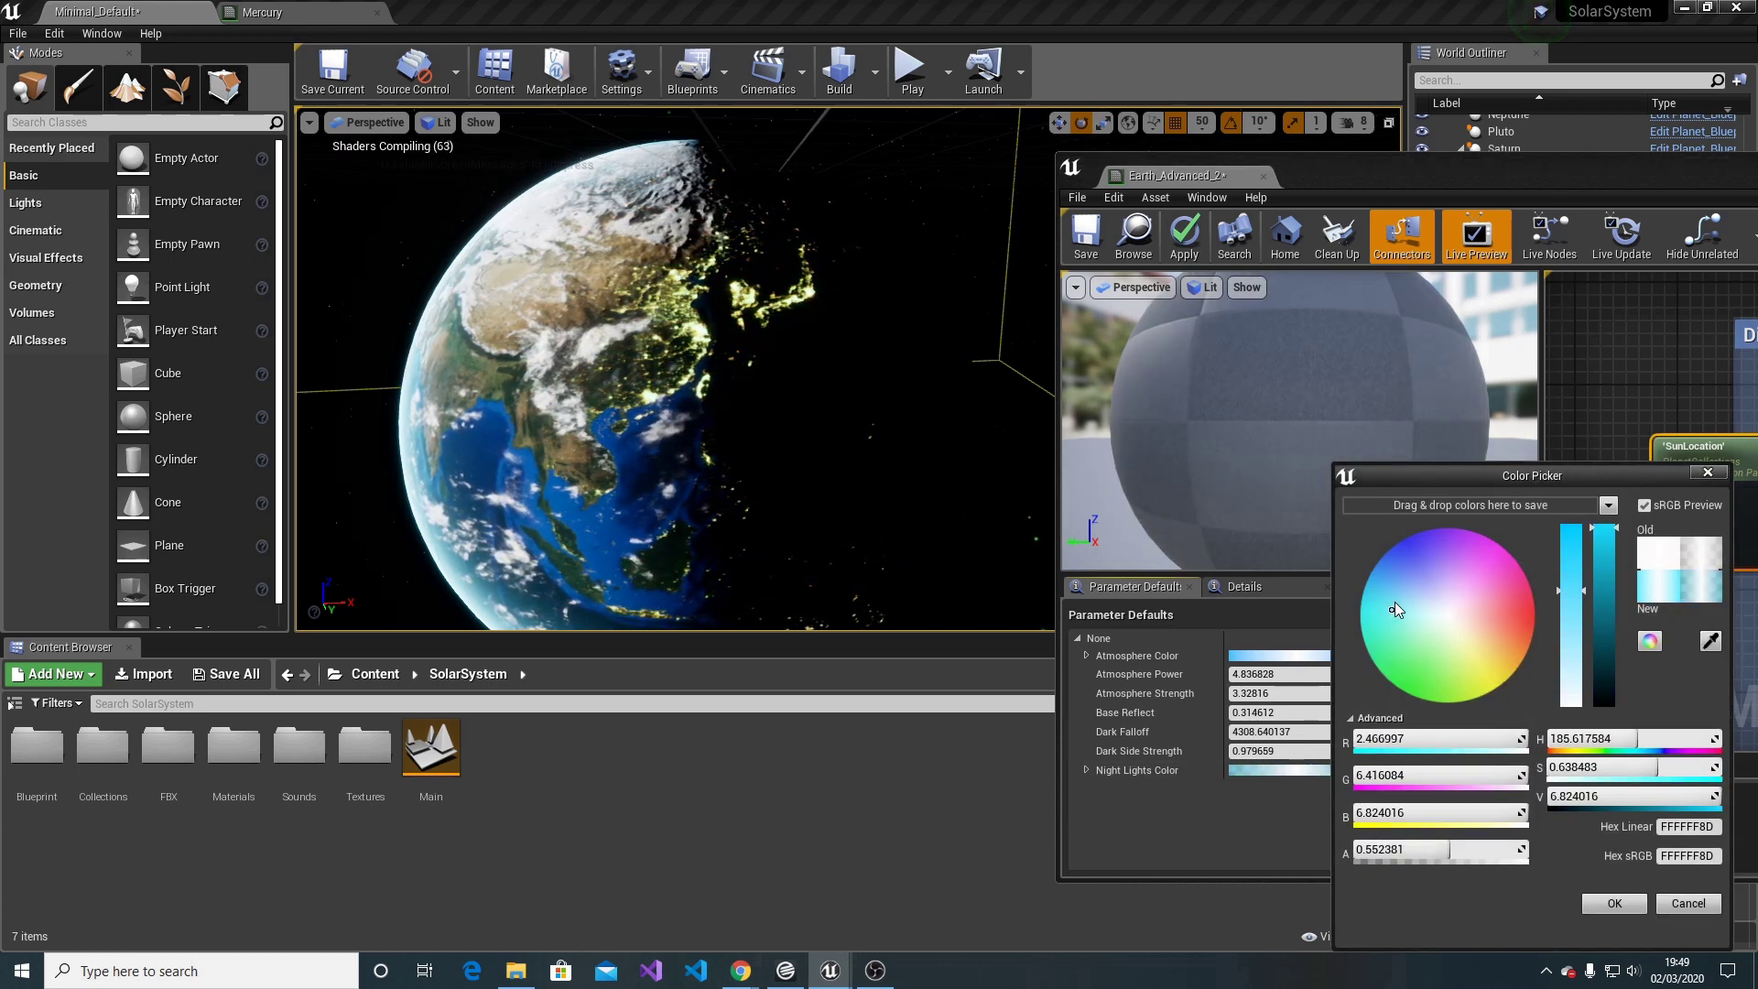
pyautogui.click(1436, 674)
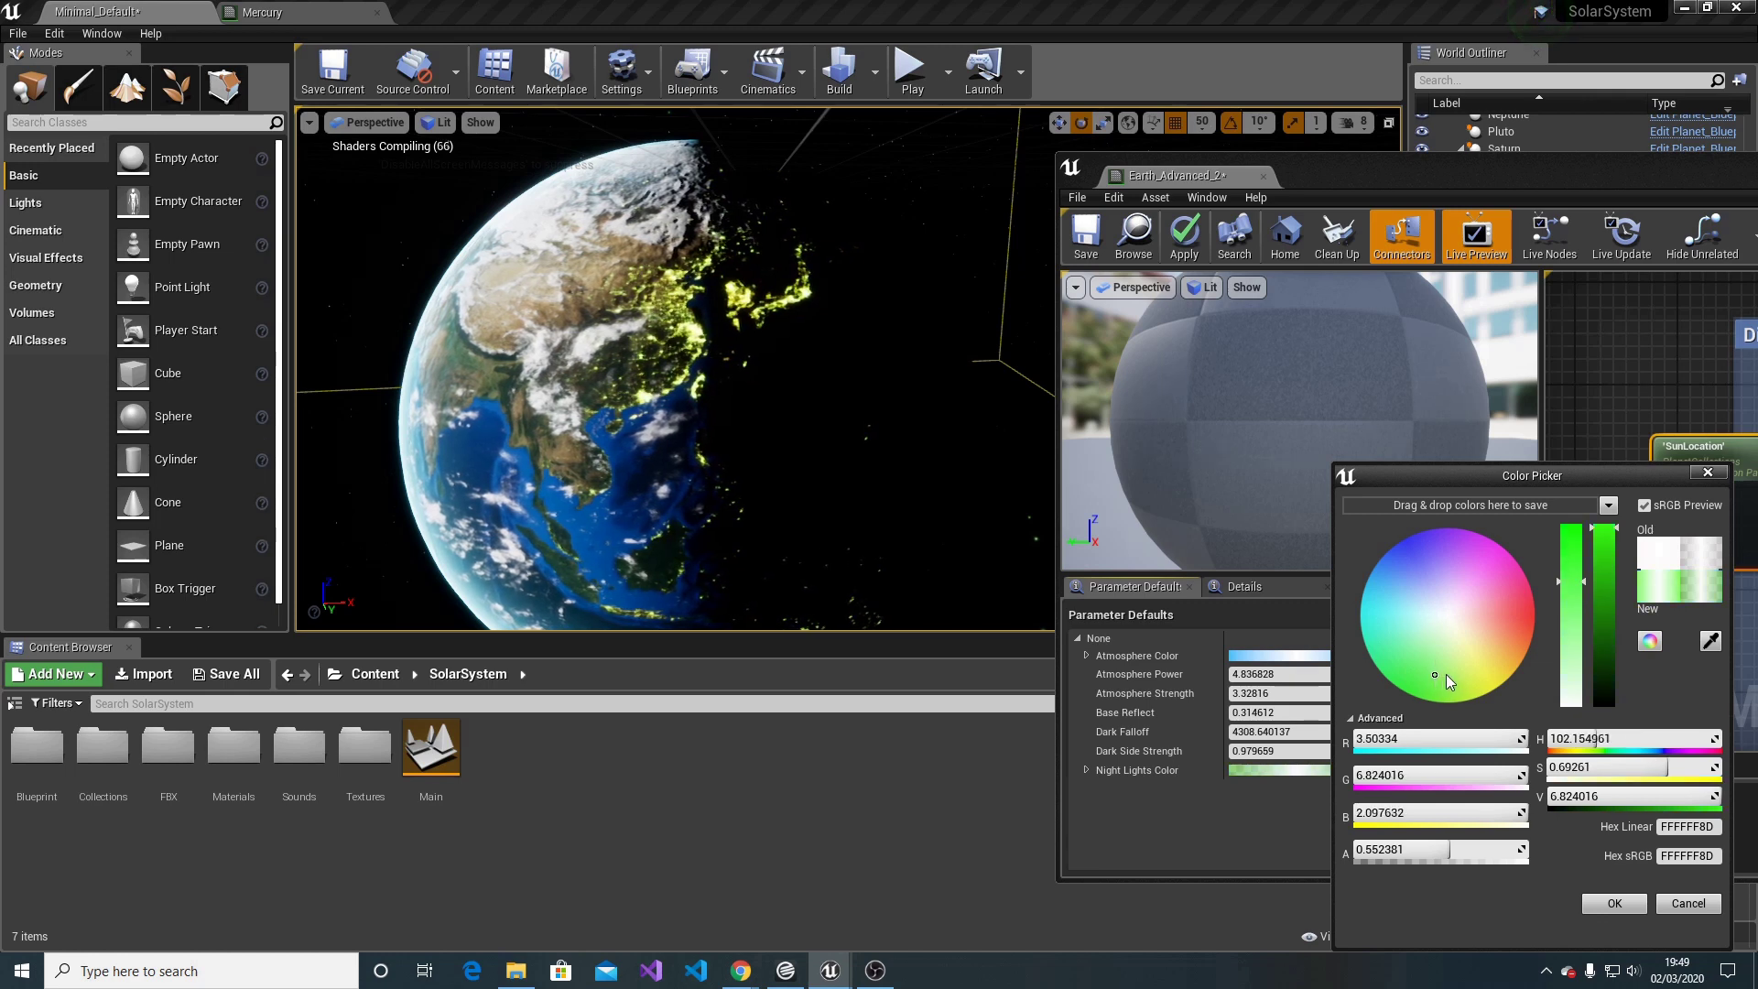
pyautogui.click(1502, 661)
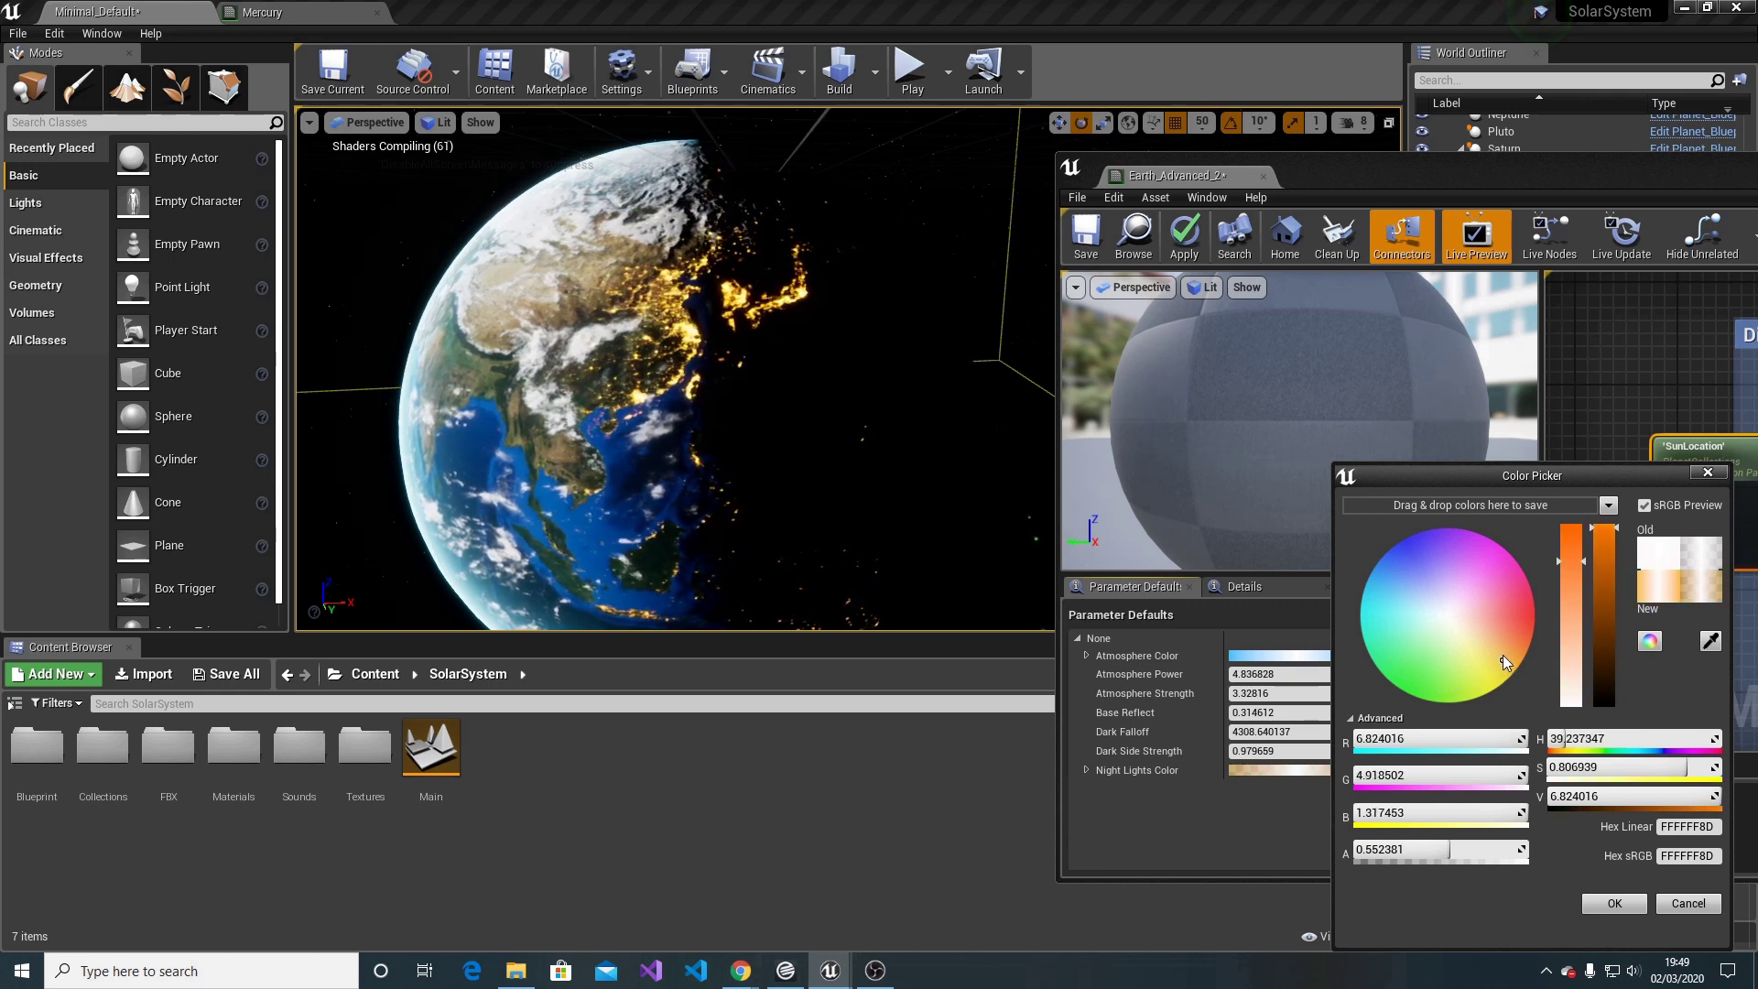
pyautogui.click(1493, 647)
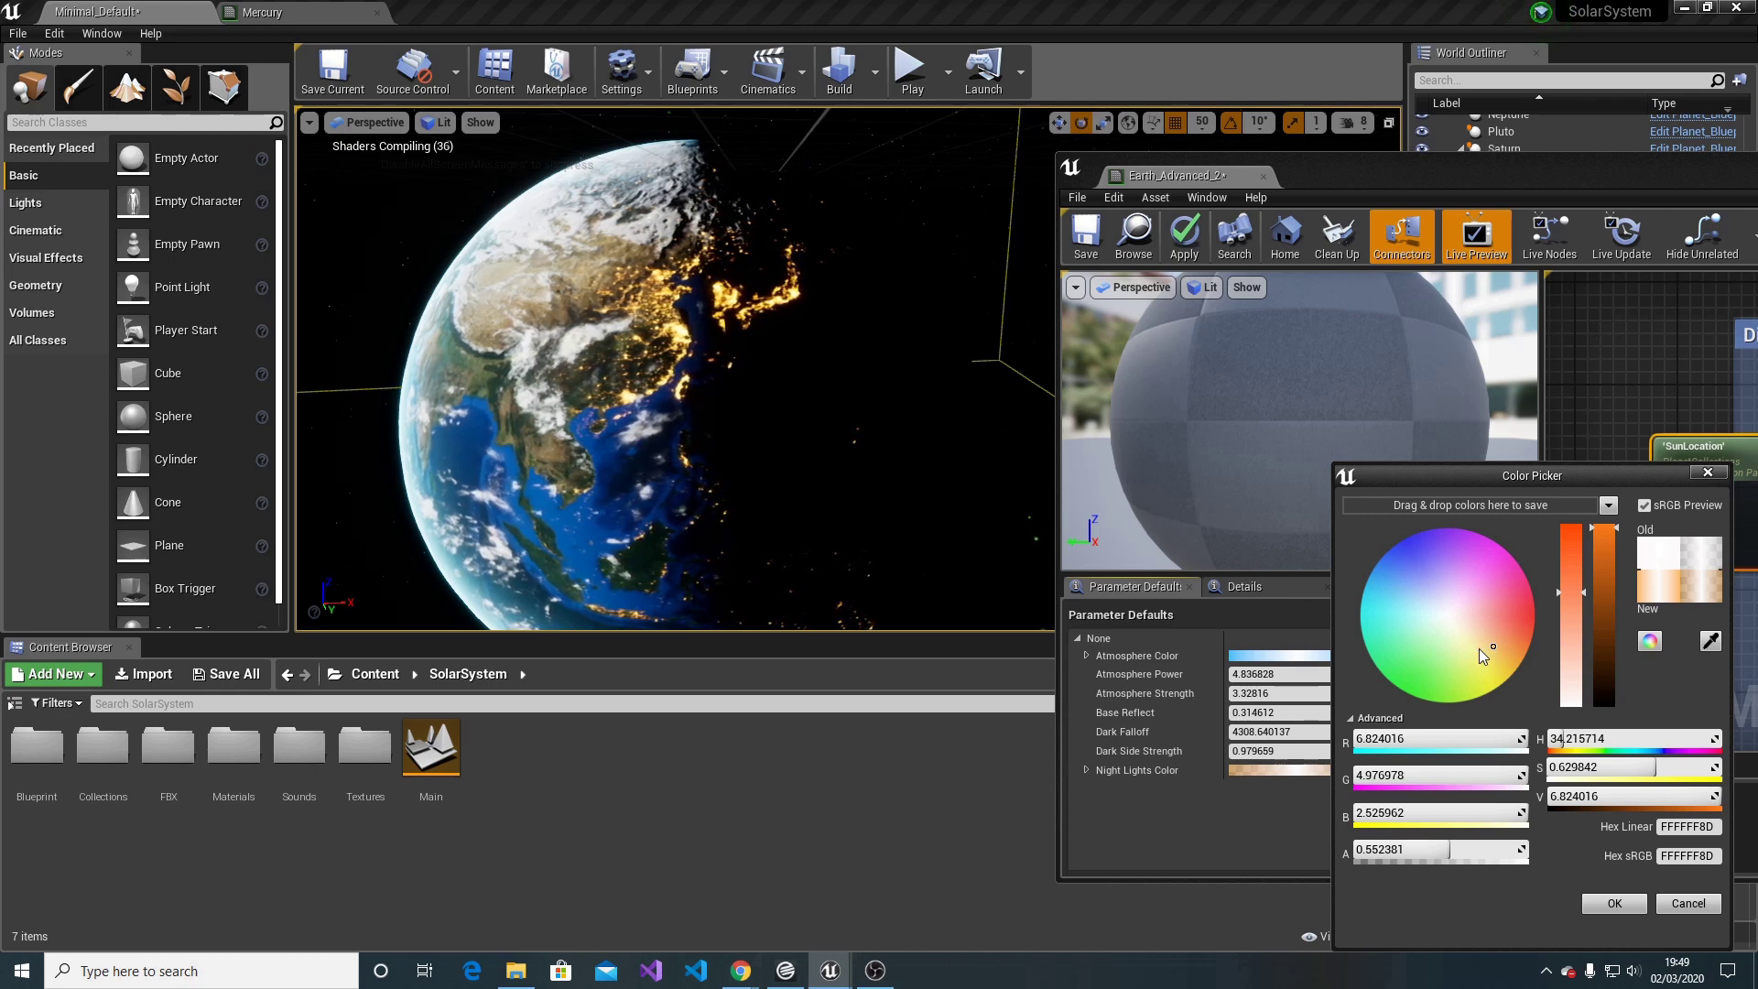
pyautogui.click(1614, 903)
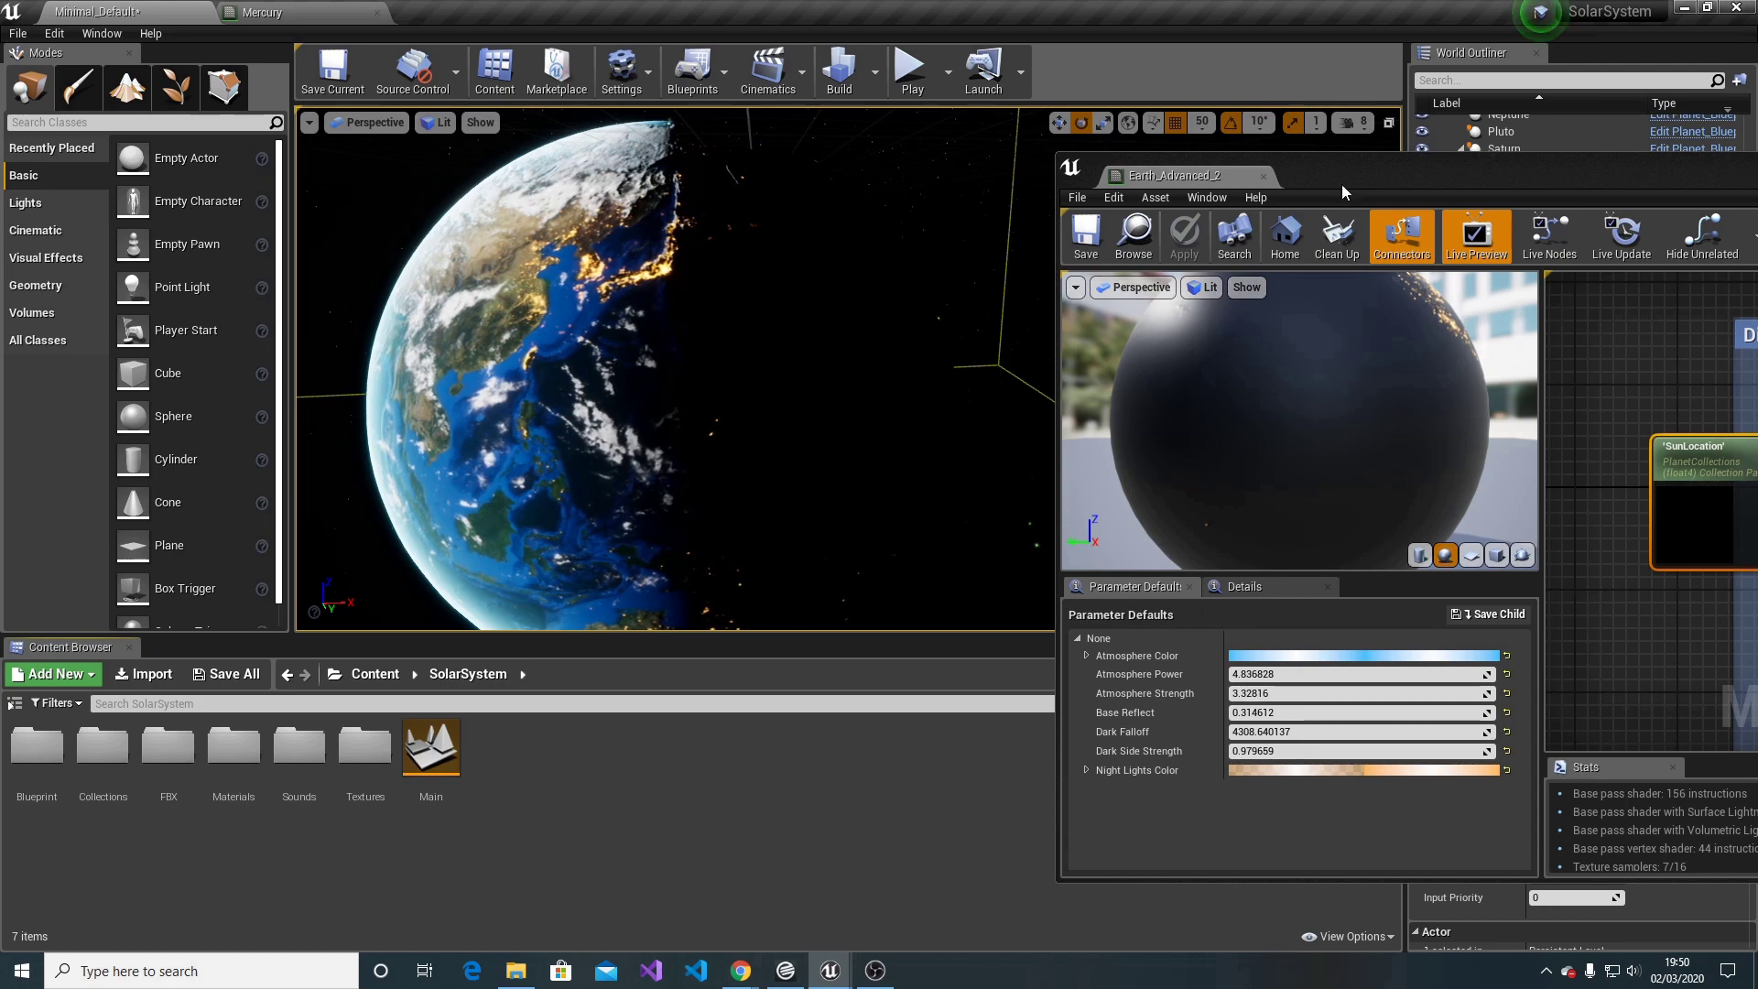
# Close the Earth material editor and focus the level view on the Mars actor
pyautogui.moveTo(1420, 179); pyautogui.dragTo(550, 203)
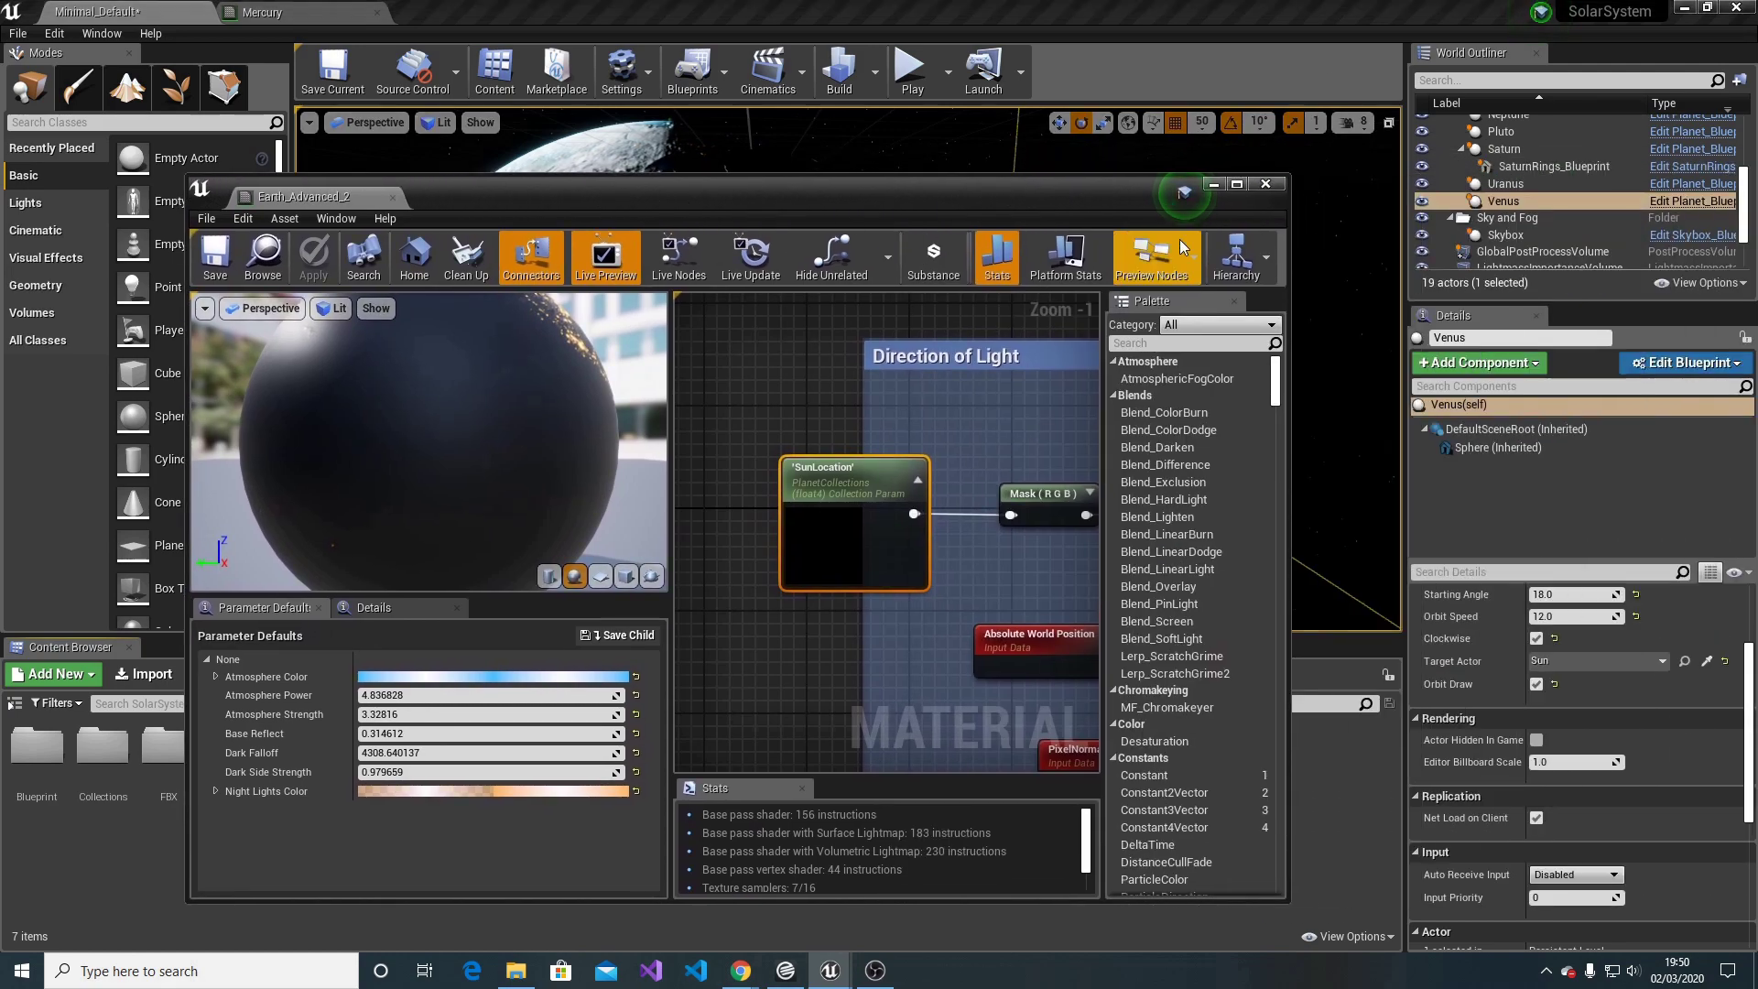
pyautogui.click(1267, 184)
pyautogui.scroll(3, 1564, 186)
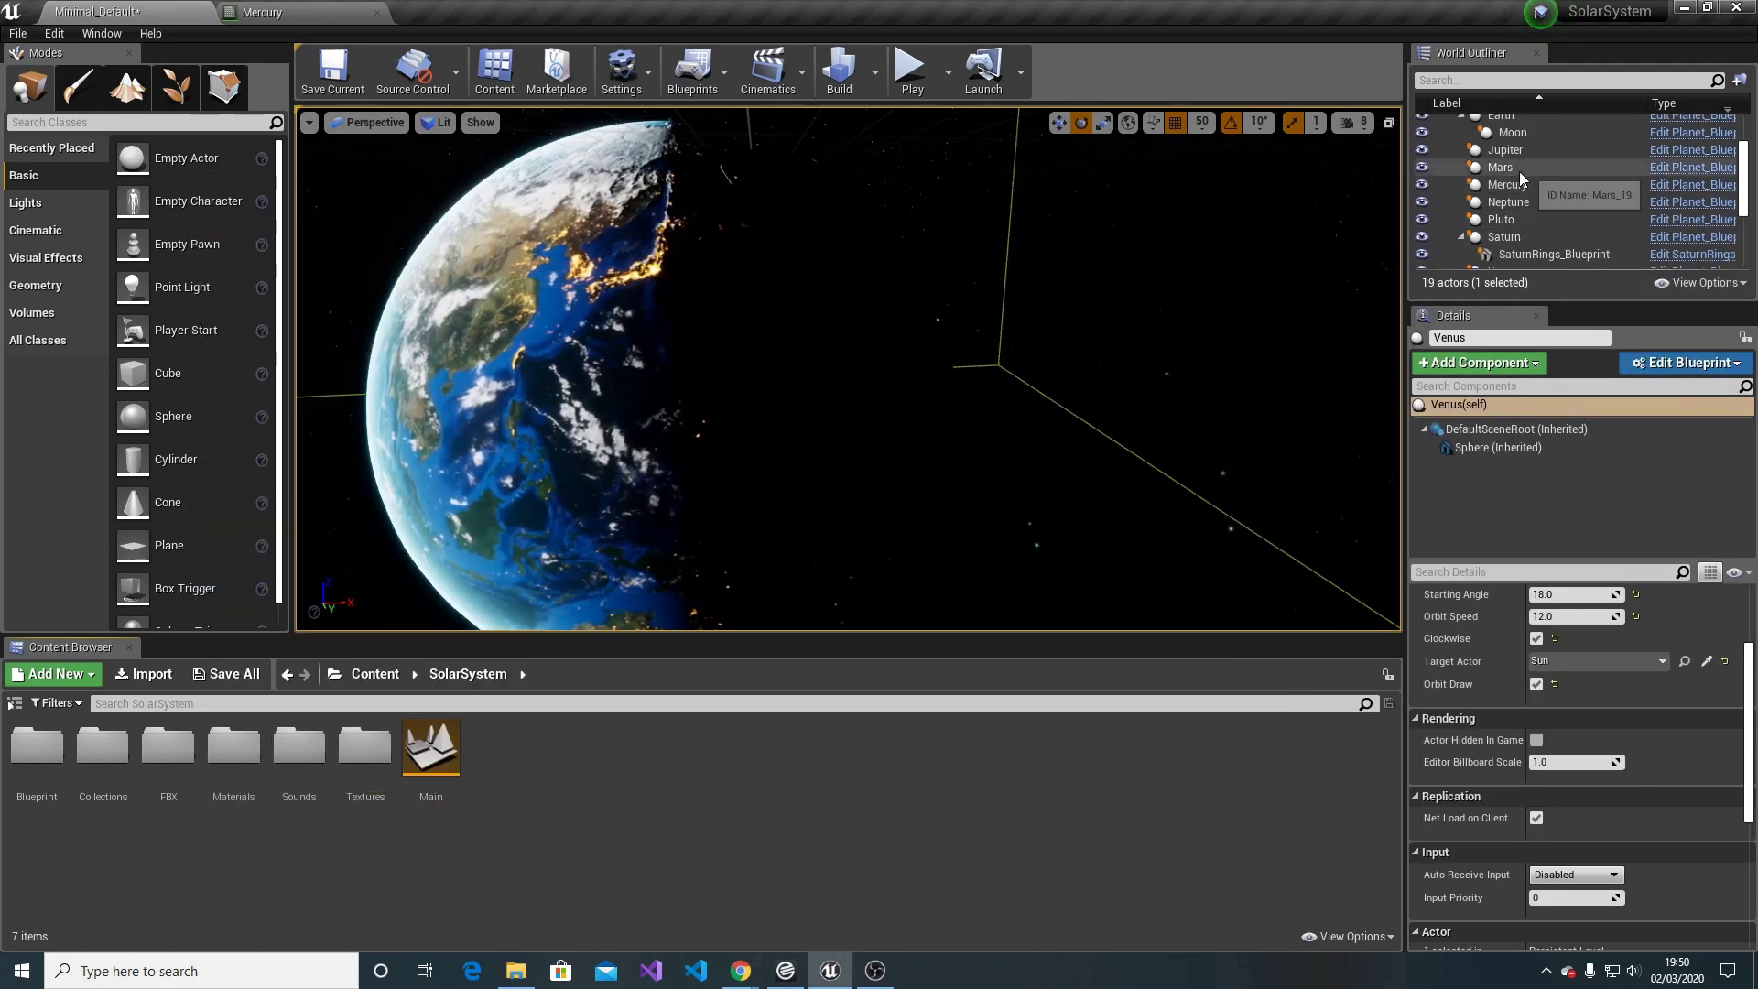
pyautogui.doubleClick(1520, 170)
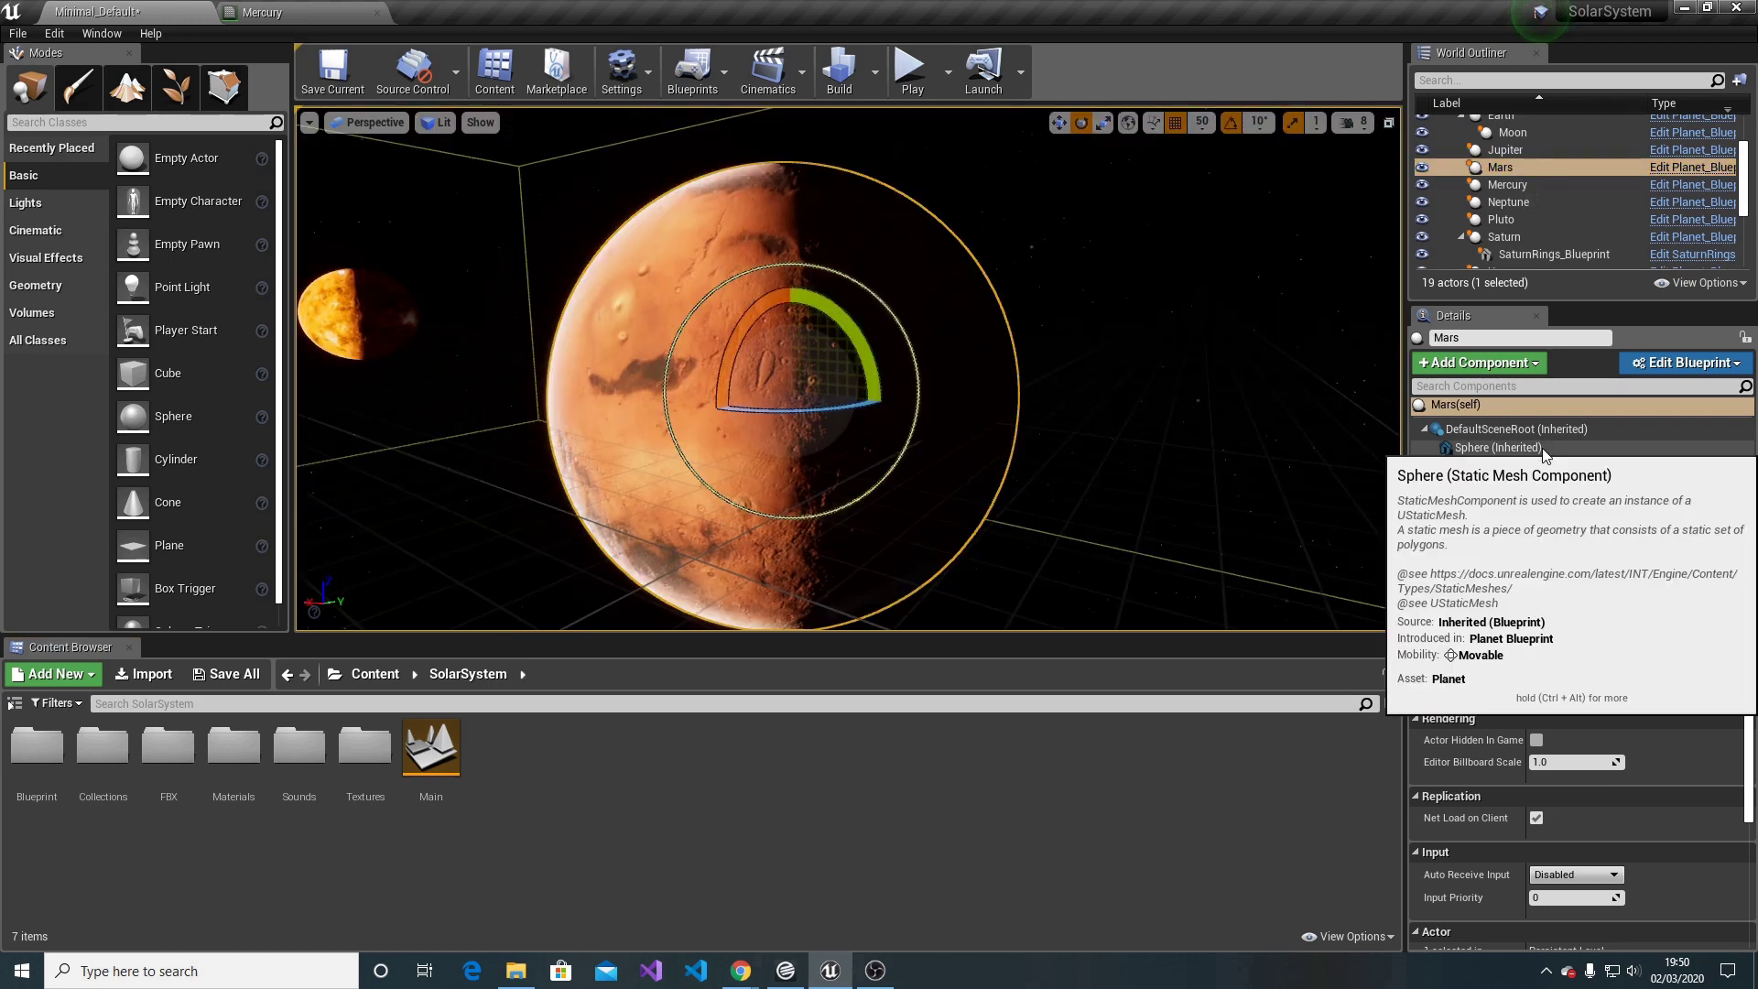
# Open the Mars_Advanced material from the Sphere component of Mars and place its editor beside the planet
pyautogui.click(1545, 450)
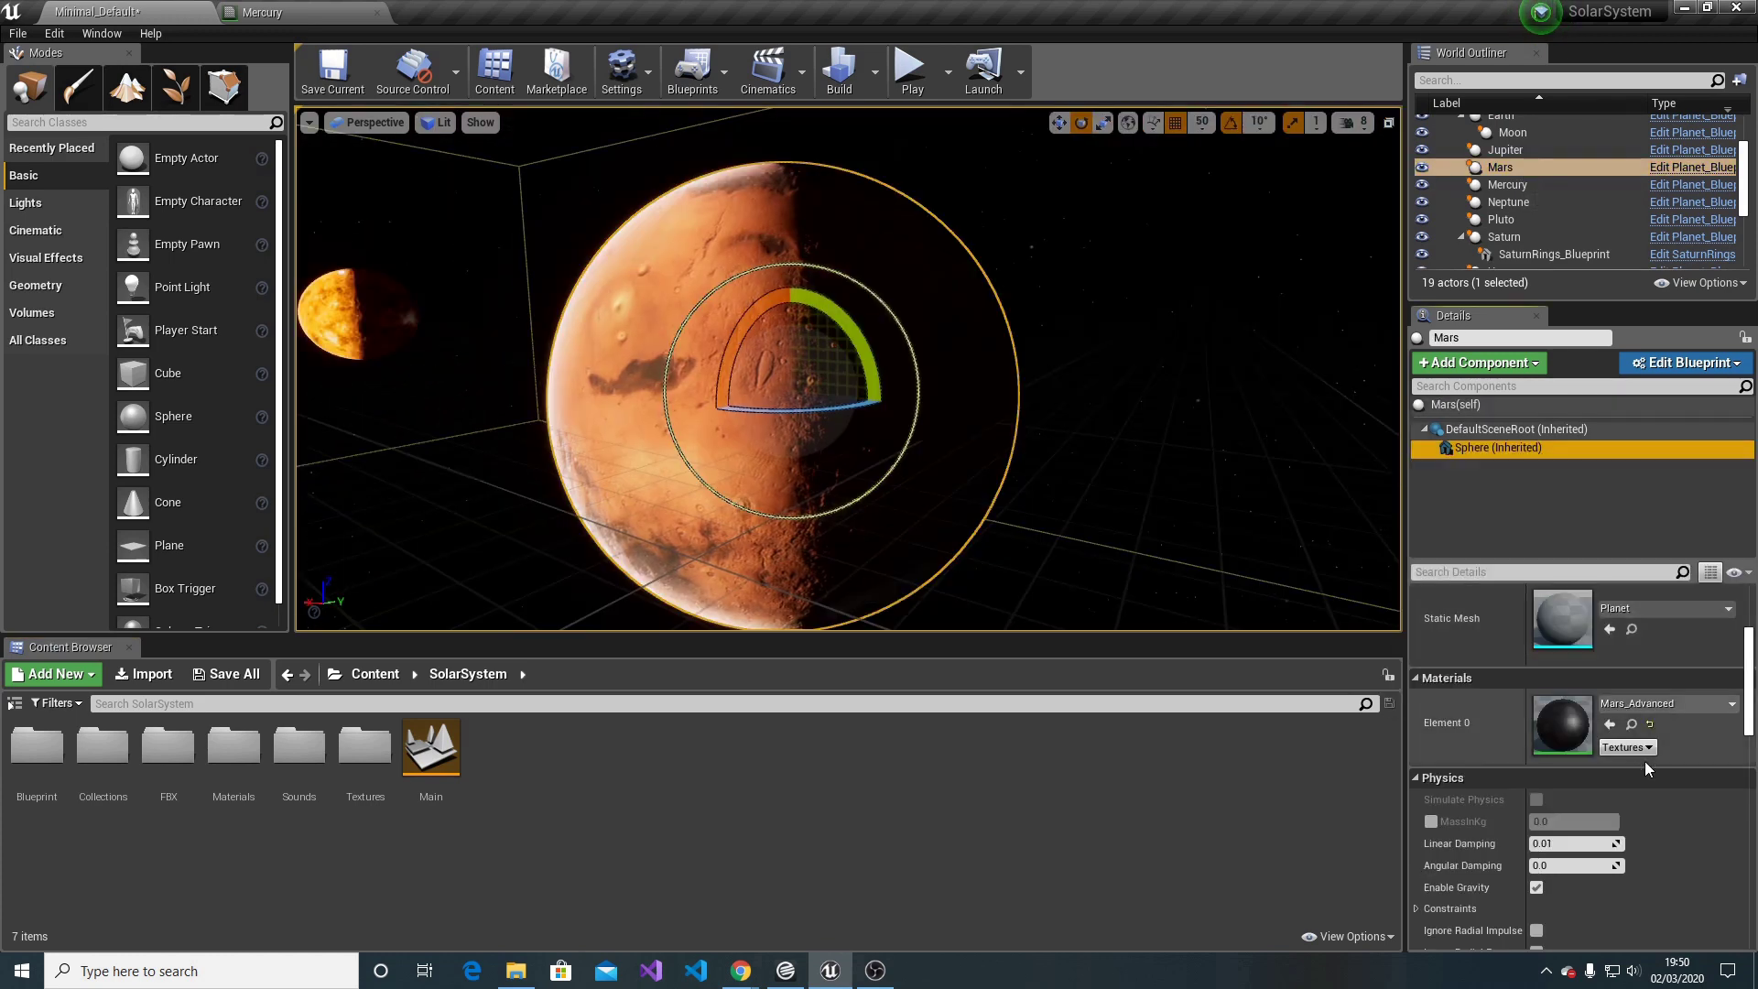
pyautogui.doubleClick(1565, 734)
pyautogui.moveTo(695, 194); pyautogui.dragTo(1503, 253)
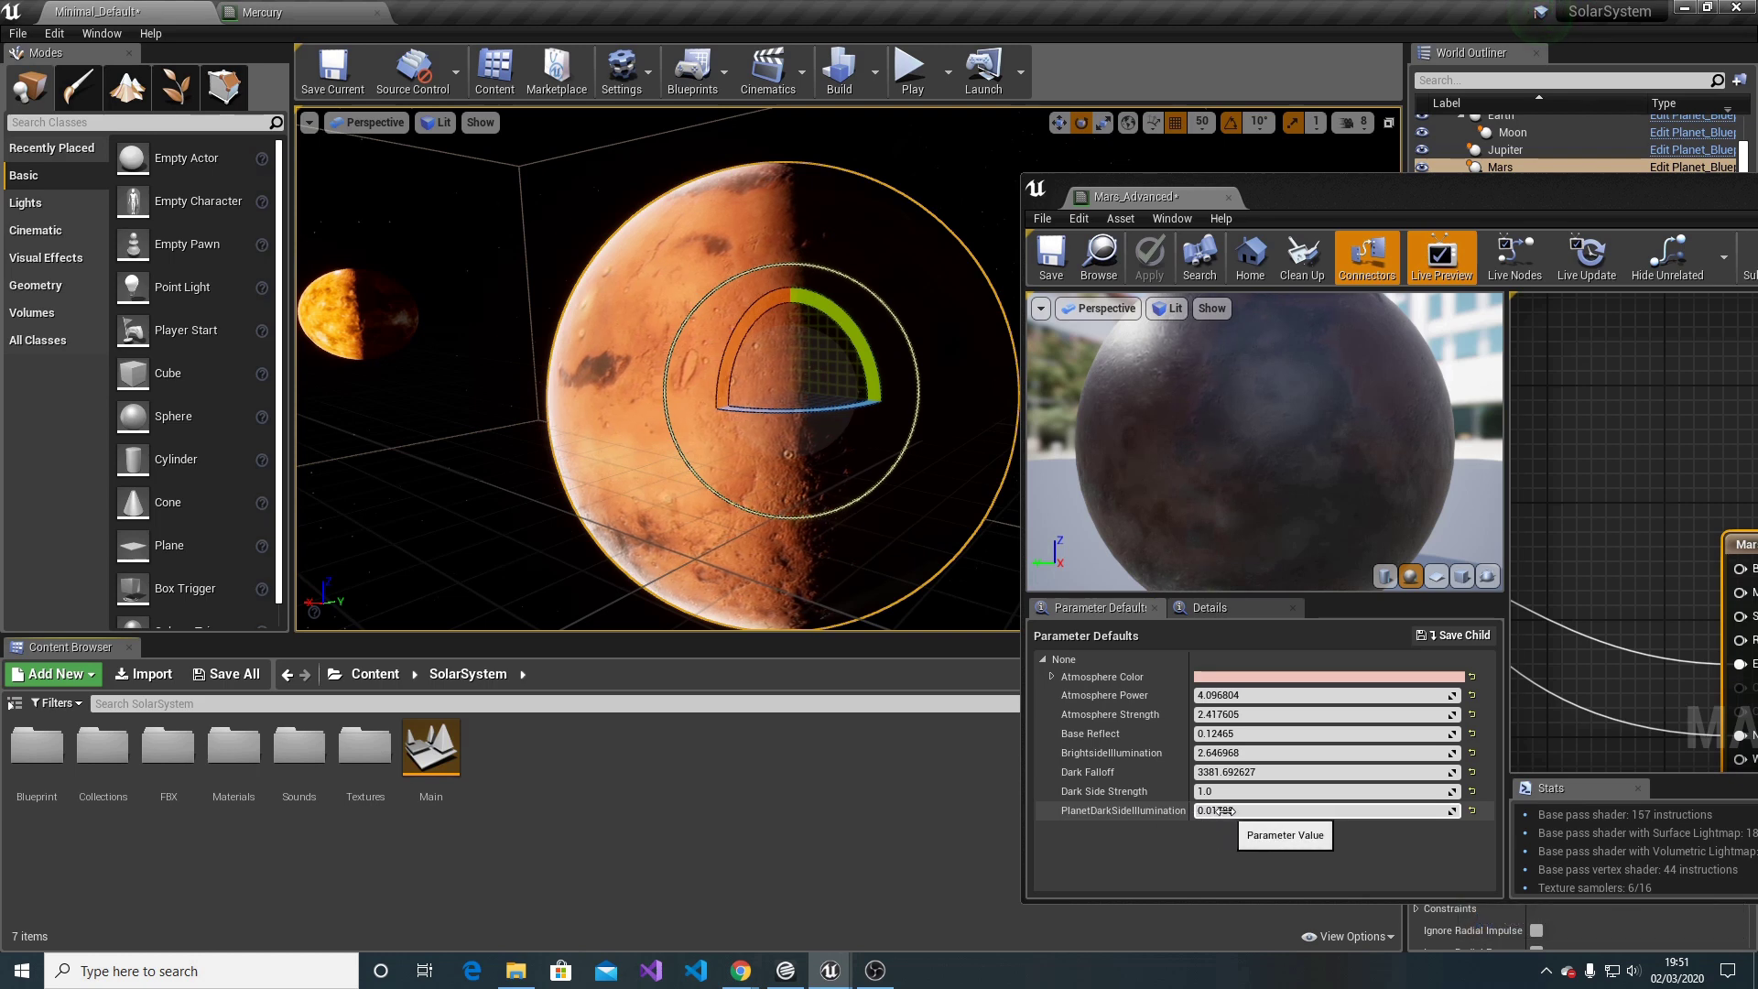
# Set PlanetDarkSideIllumination to 0.048683 in the Mars material's parameter defaults
pyautogui.moveTo(1225, 811); pyautogui.dragTo(1225, 810)
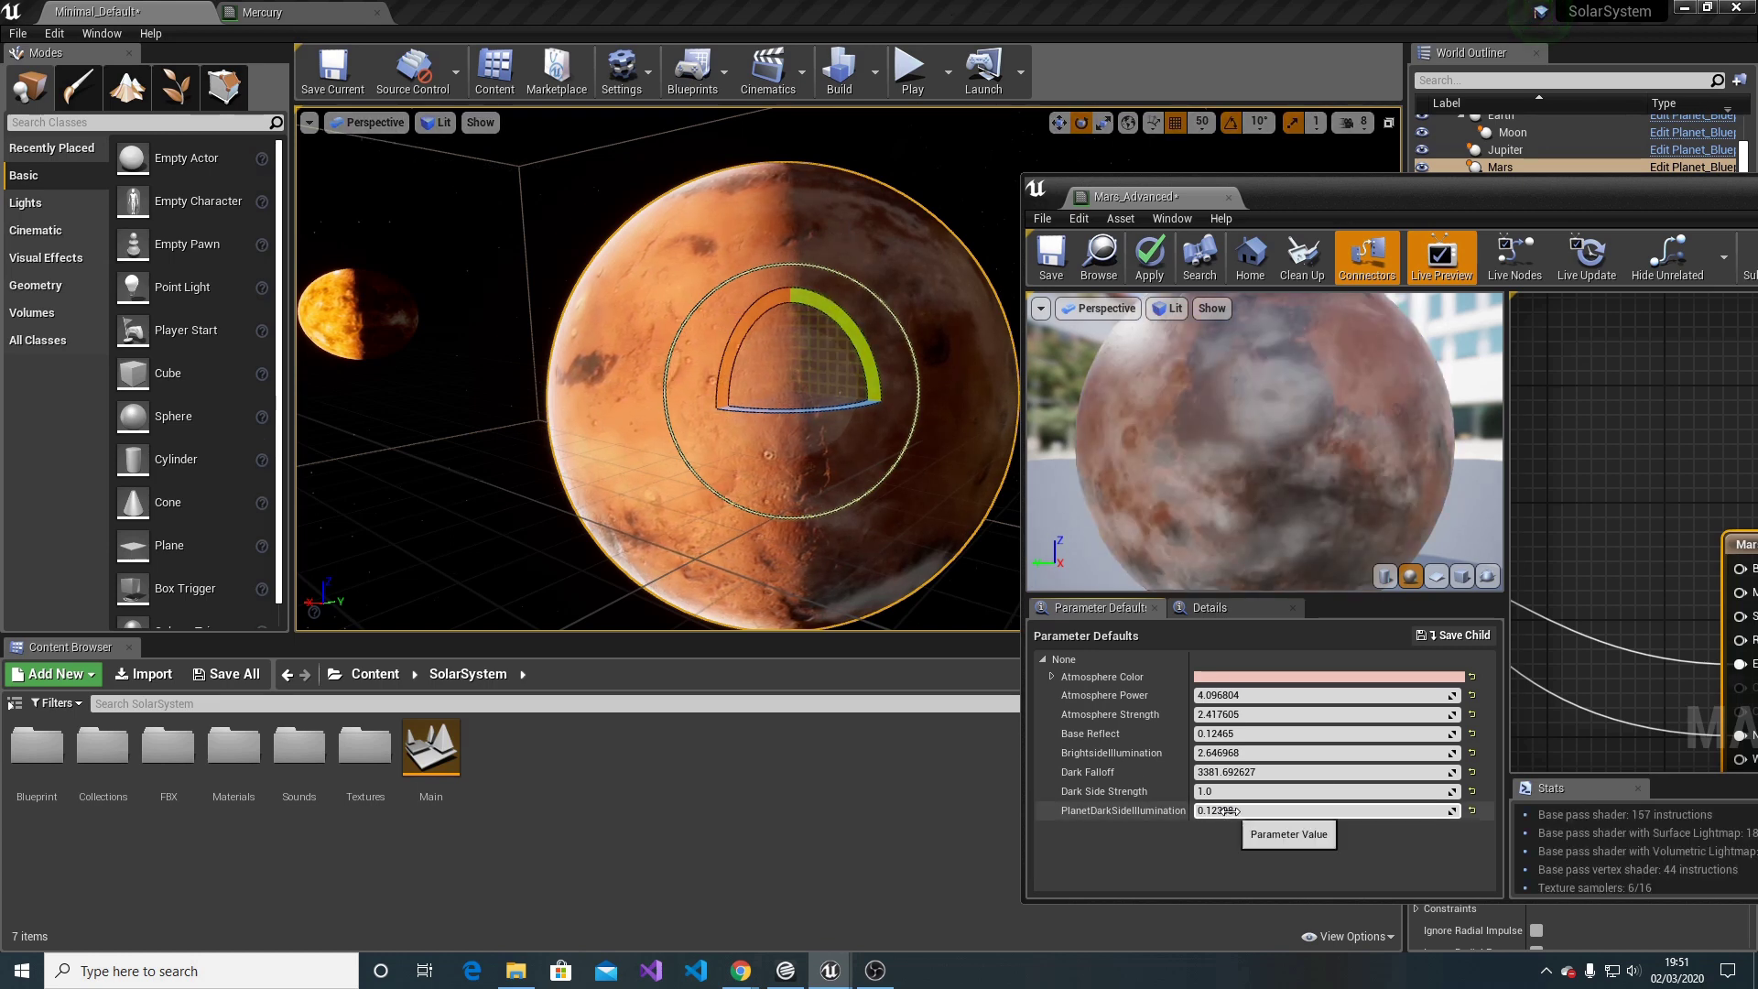
pyautogui.moveTo(1226, 811); pyautogui.dragTo(1209, 810)
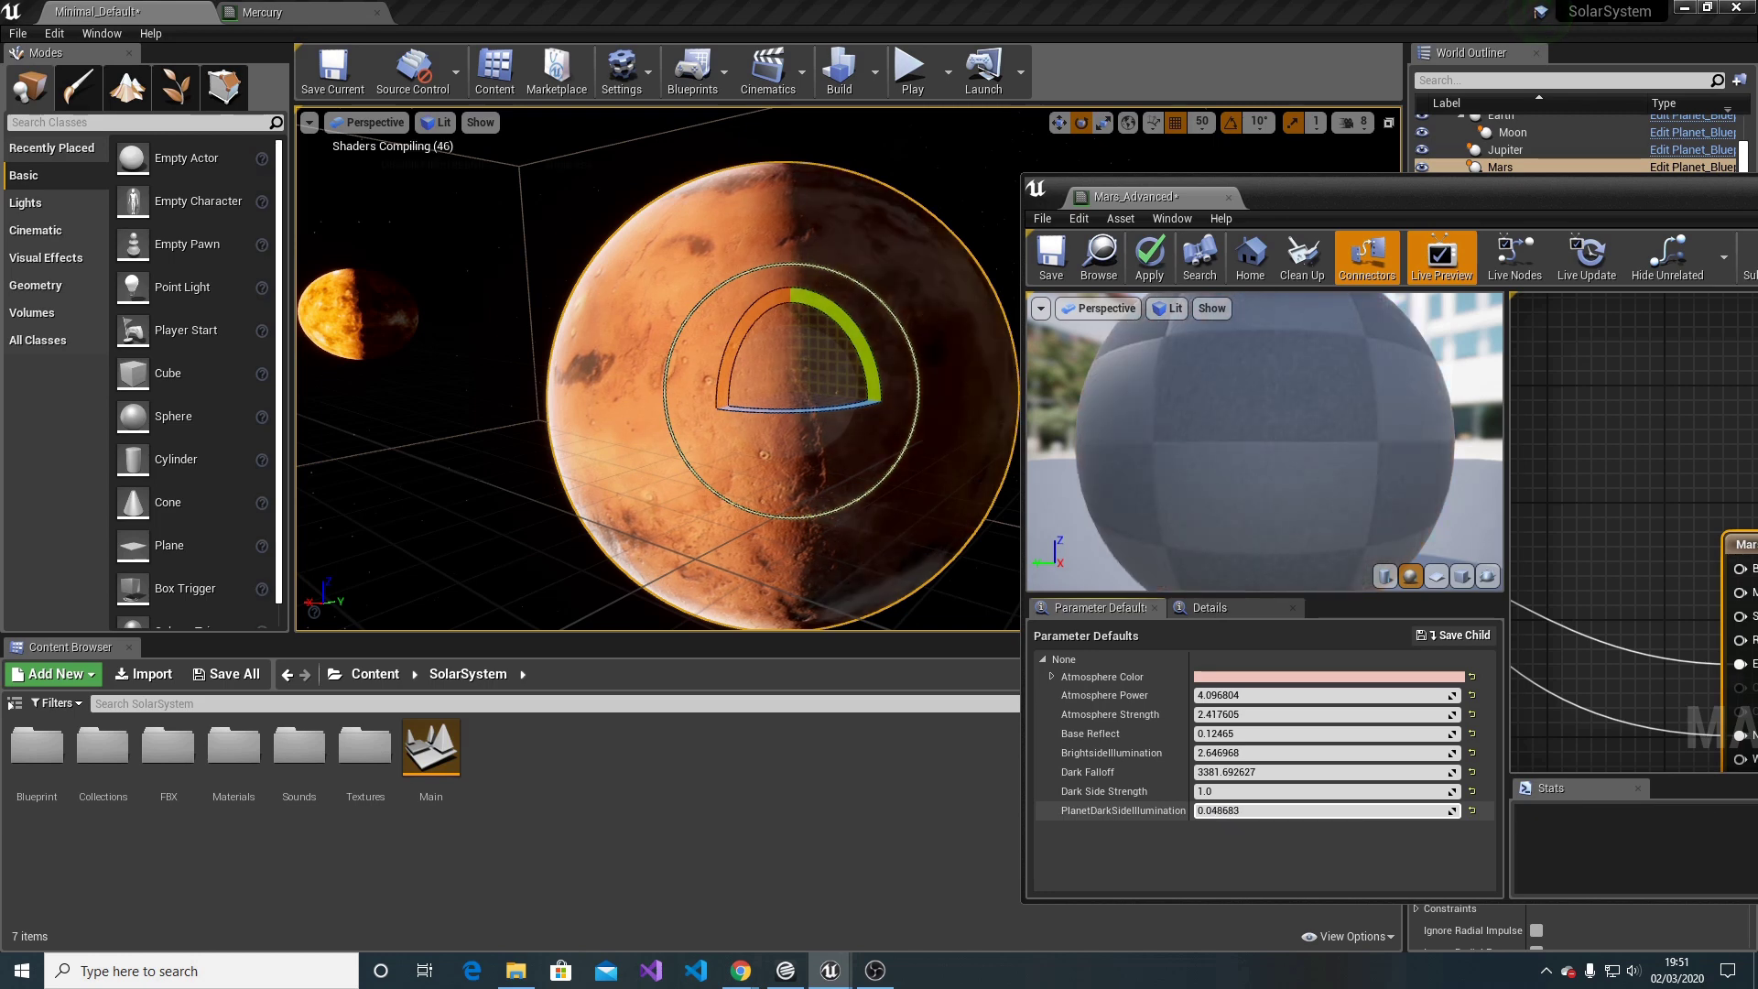